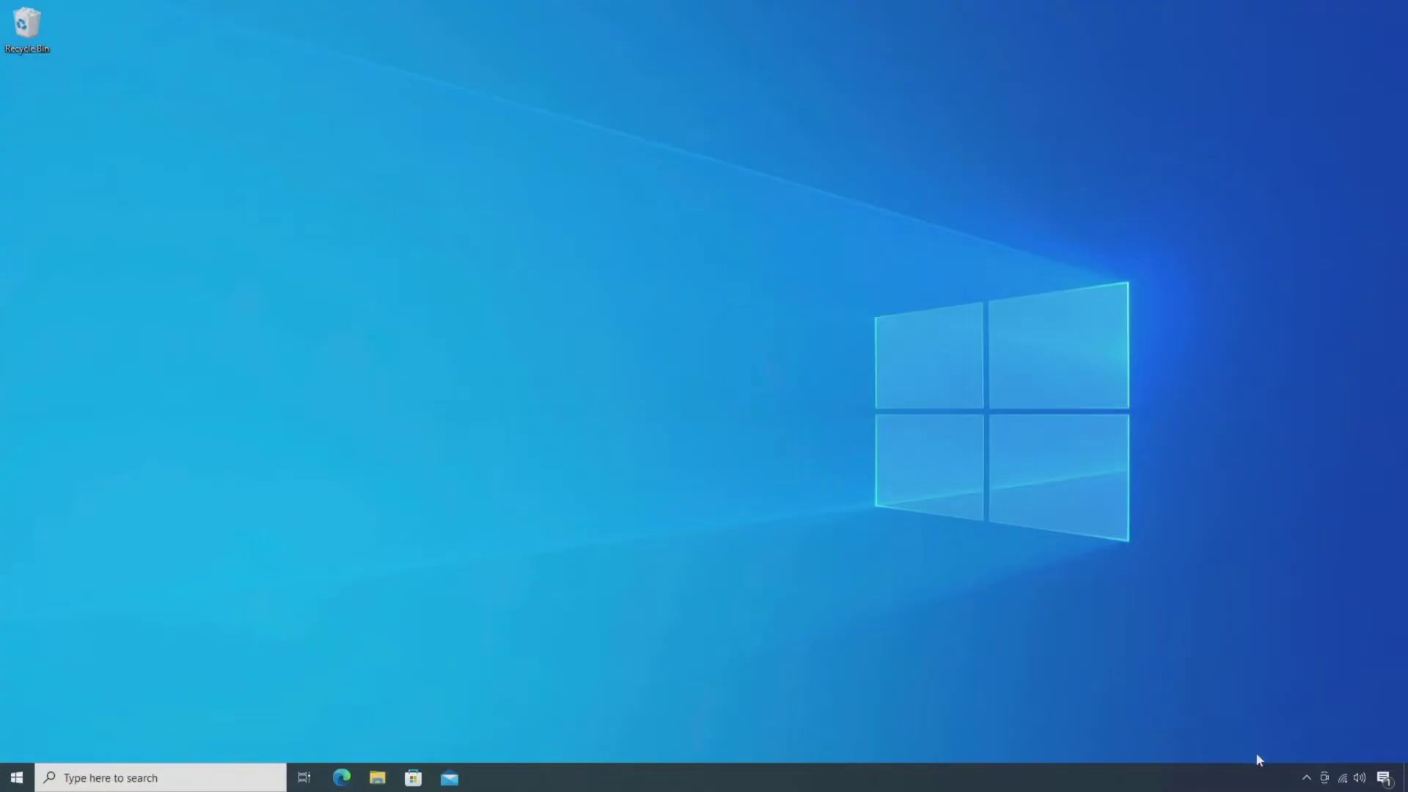
Open the iCUE tray icon's menu from the hidden notification-area icons, showing the Default profile and Quit.
click(1306, 778)
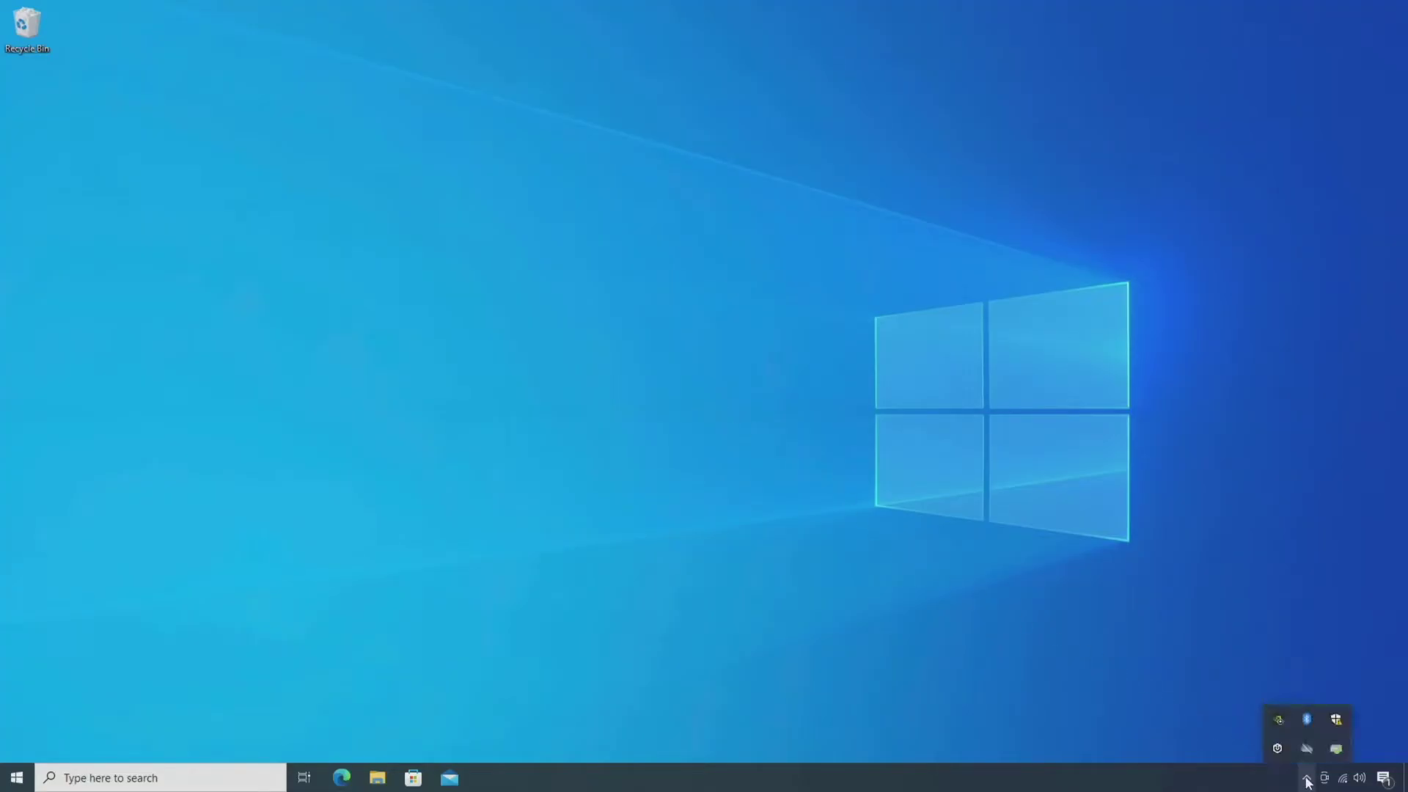
right_click(1282, 749)
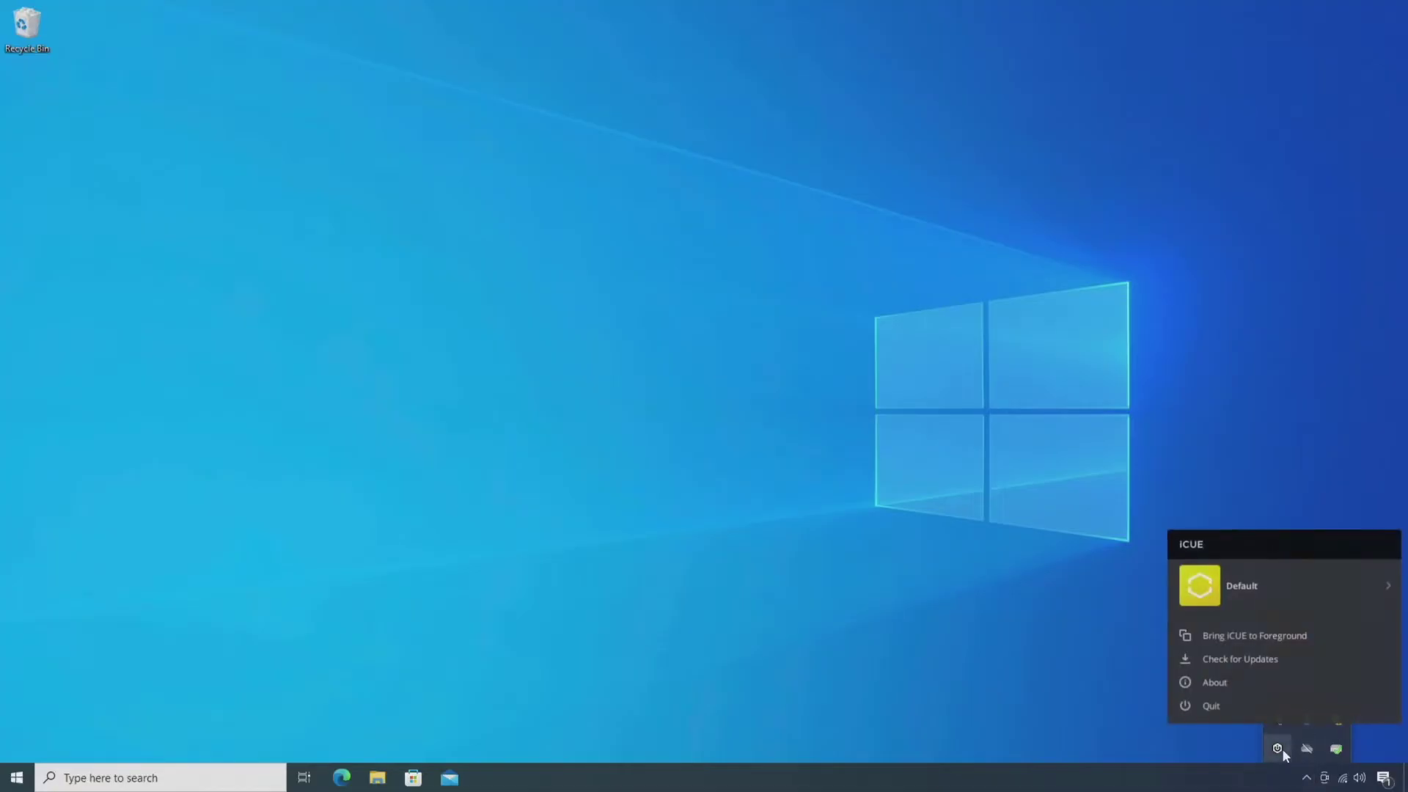
Bring iCUE forward, dismiss the update popup, and run Update Now from Settings > Updates.
click(1253, 636)
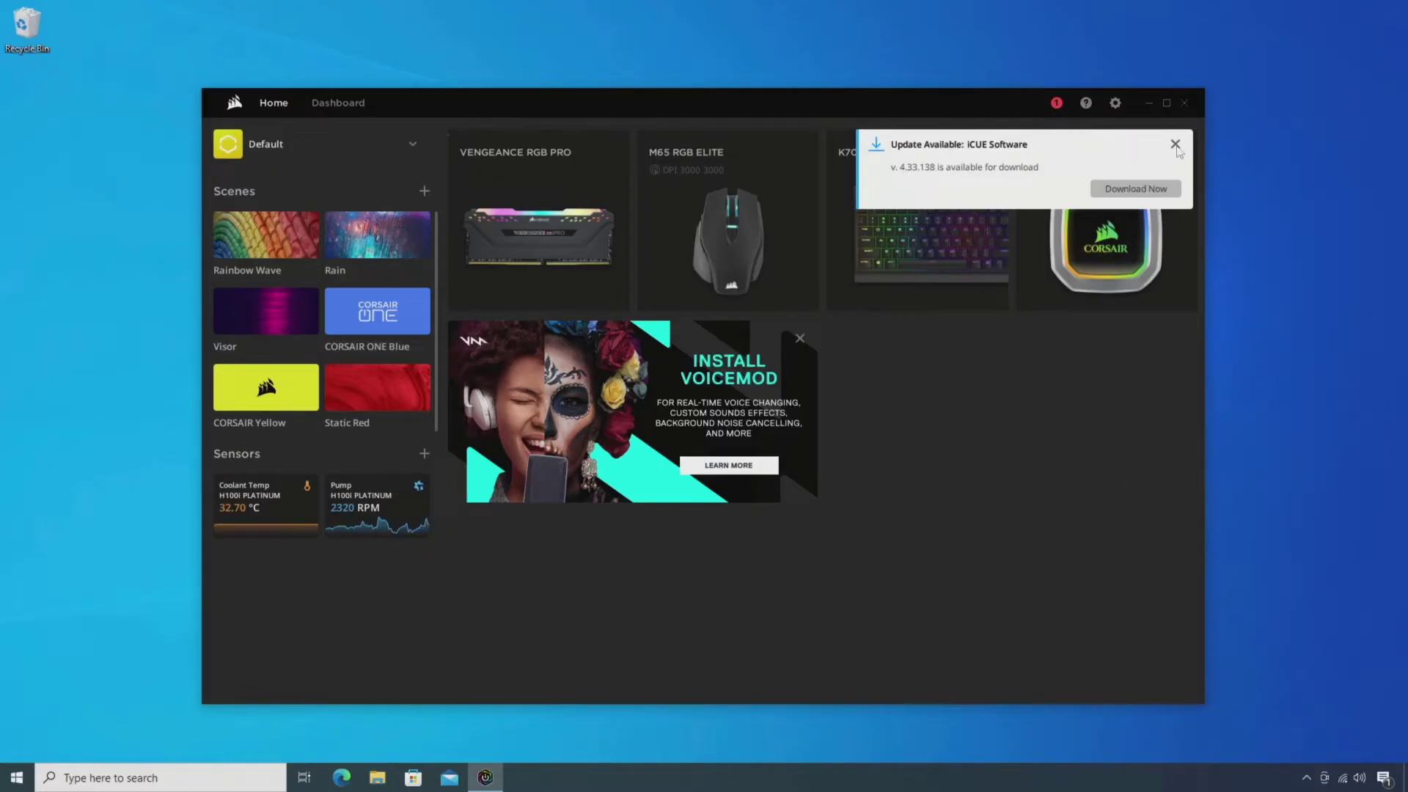
click(1175, 145)
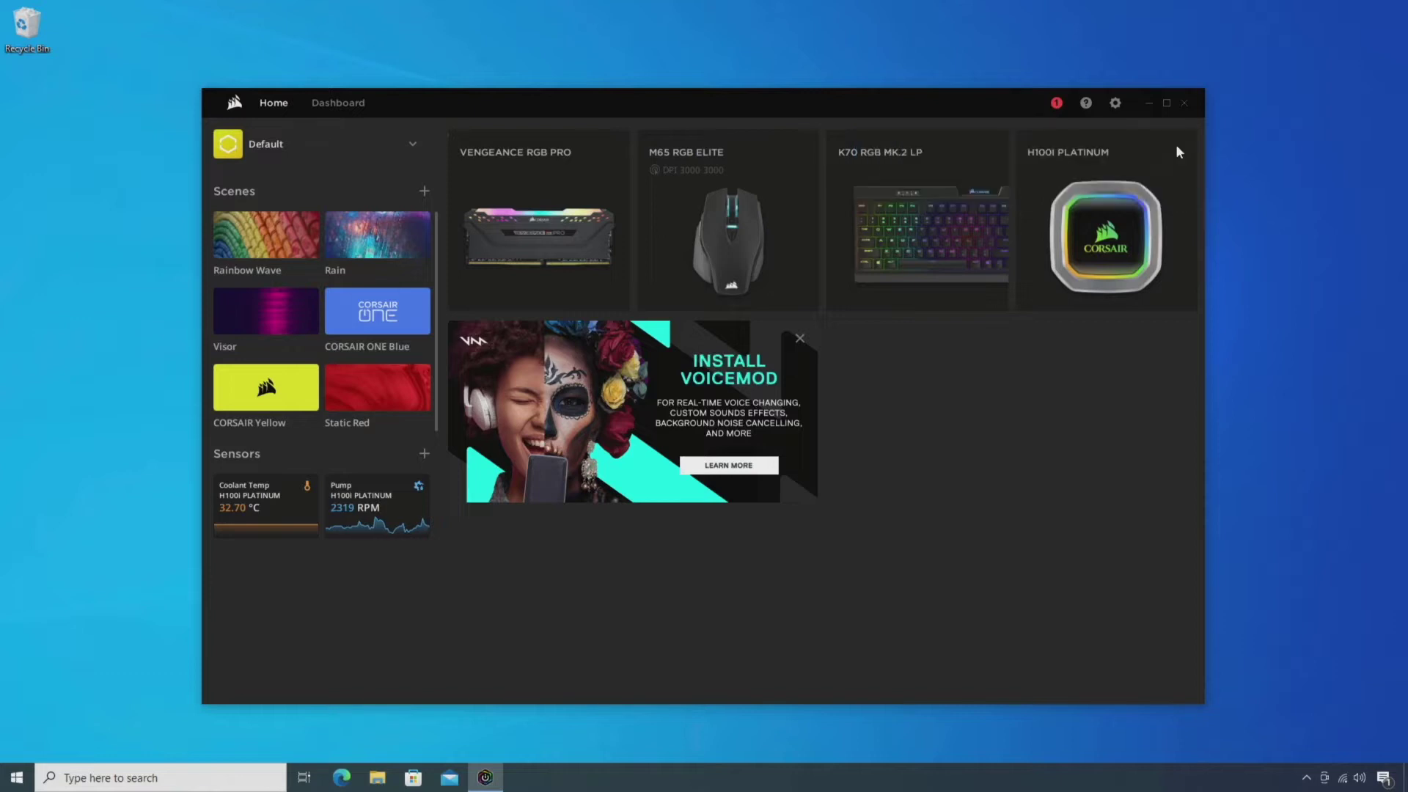
click(1115, 103)
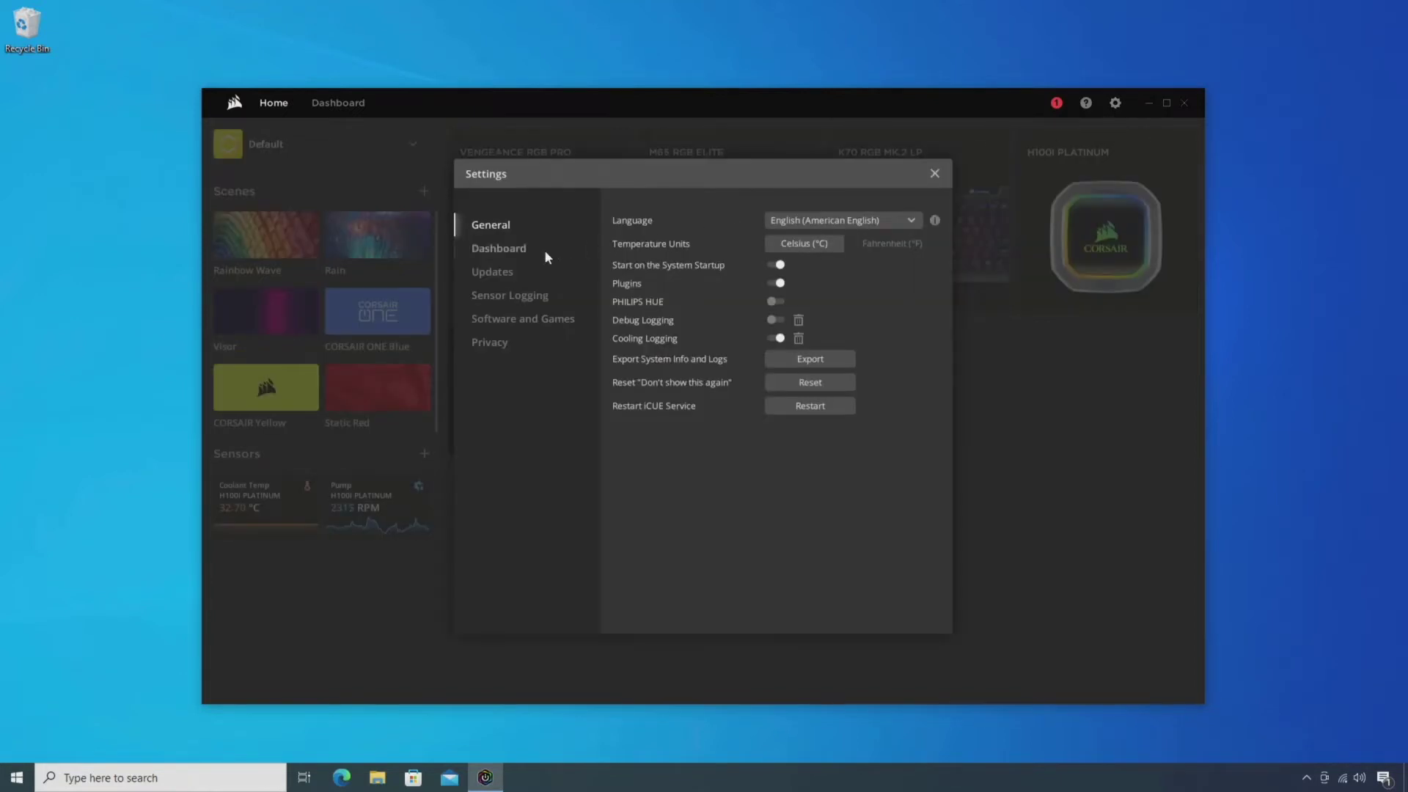
click(504, 277)
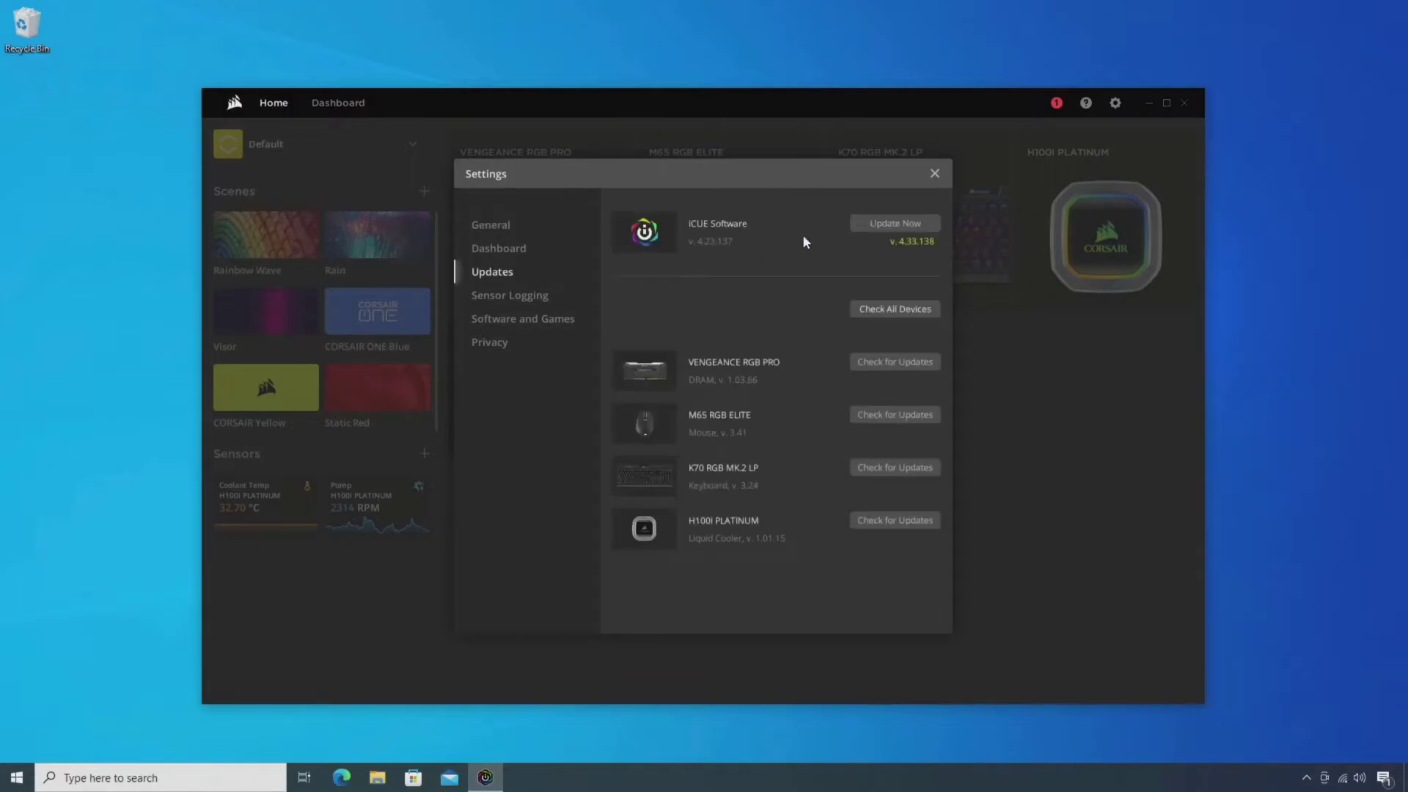
click(873, 226)
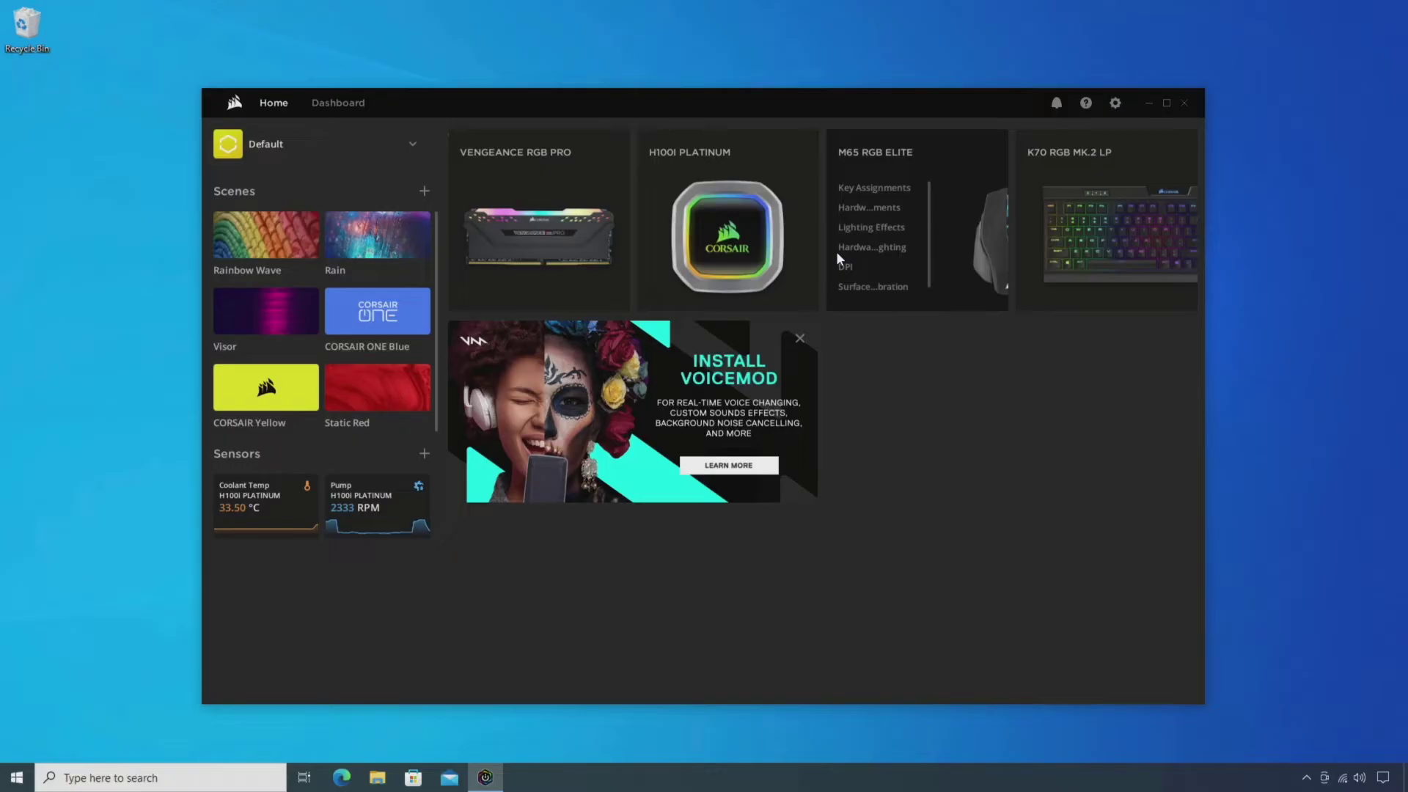
Check for updates, seeing v4.23.137 installed with v4.33.138 available, then close iCUE entirely.
click(1113, 104)
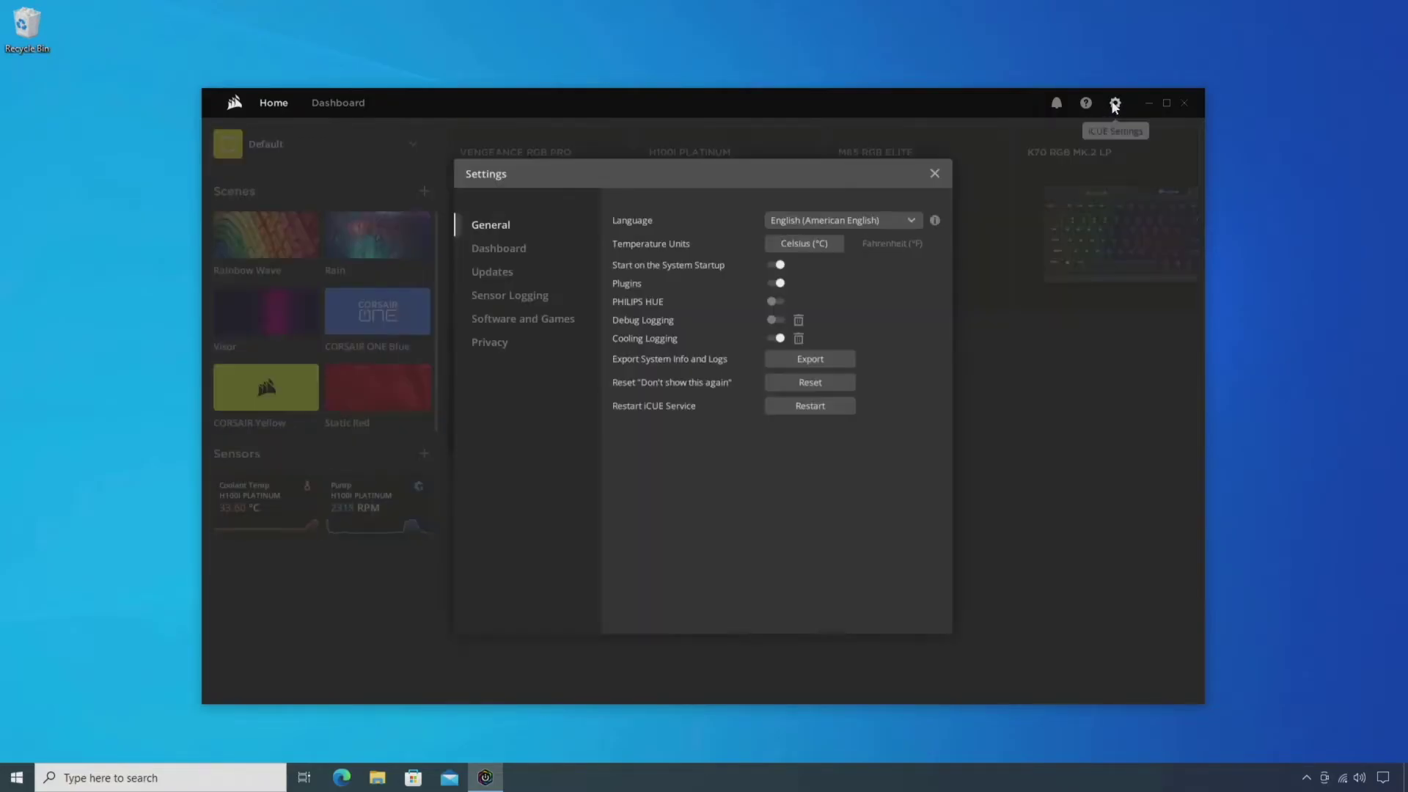
click(494, 278)
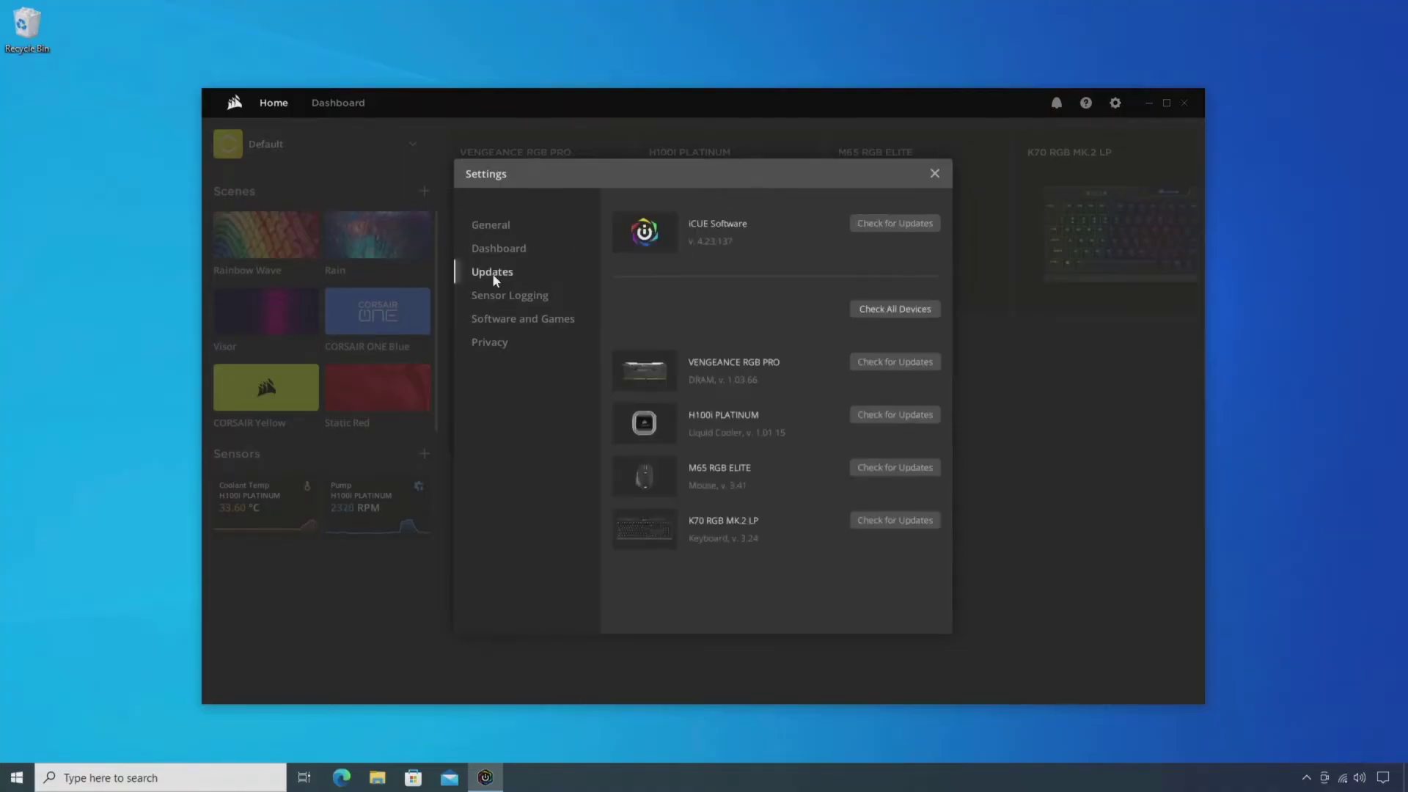
click(887, 228)
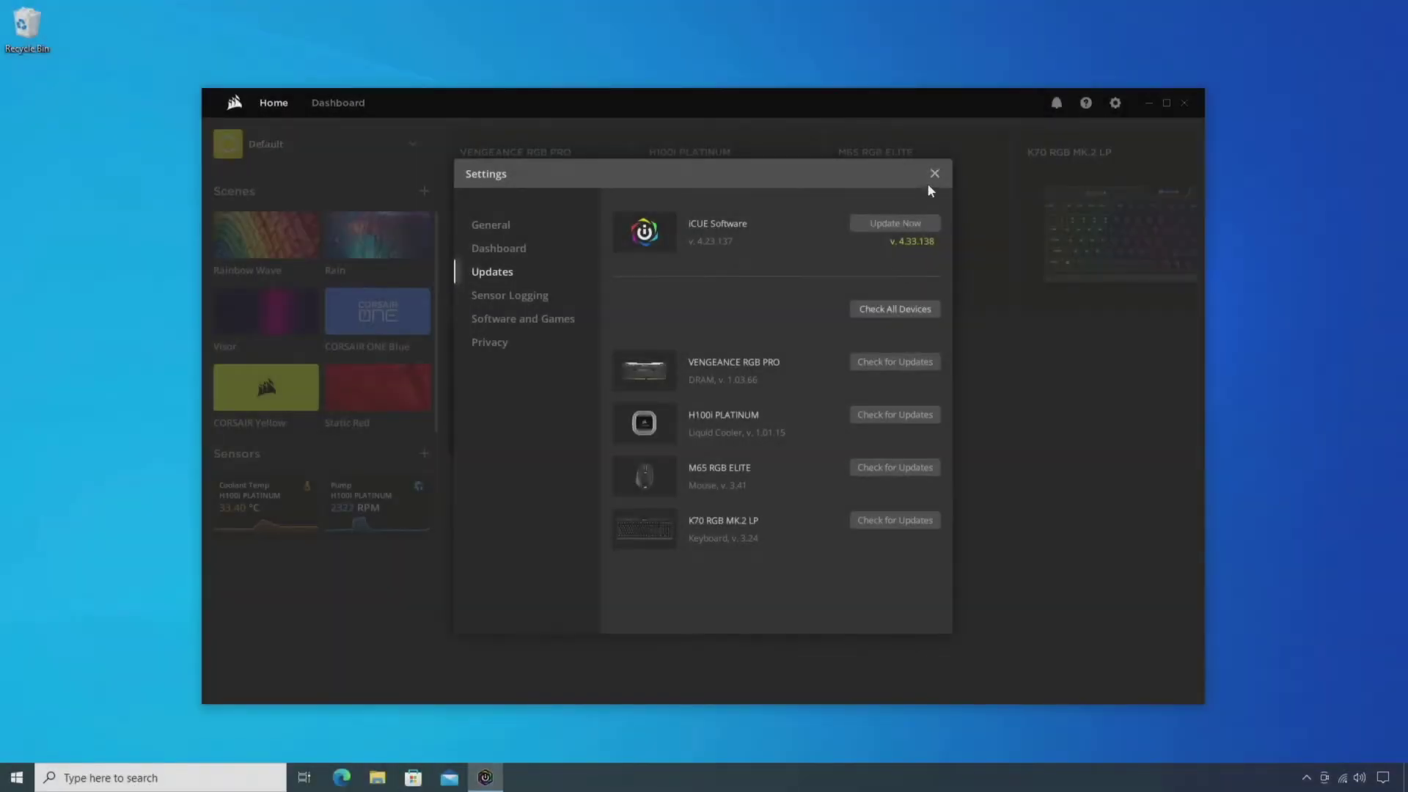
click(934, 174)
click(1184, 103)
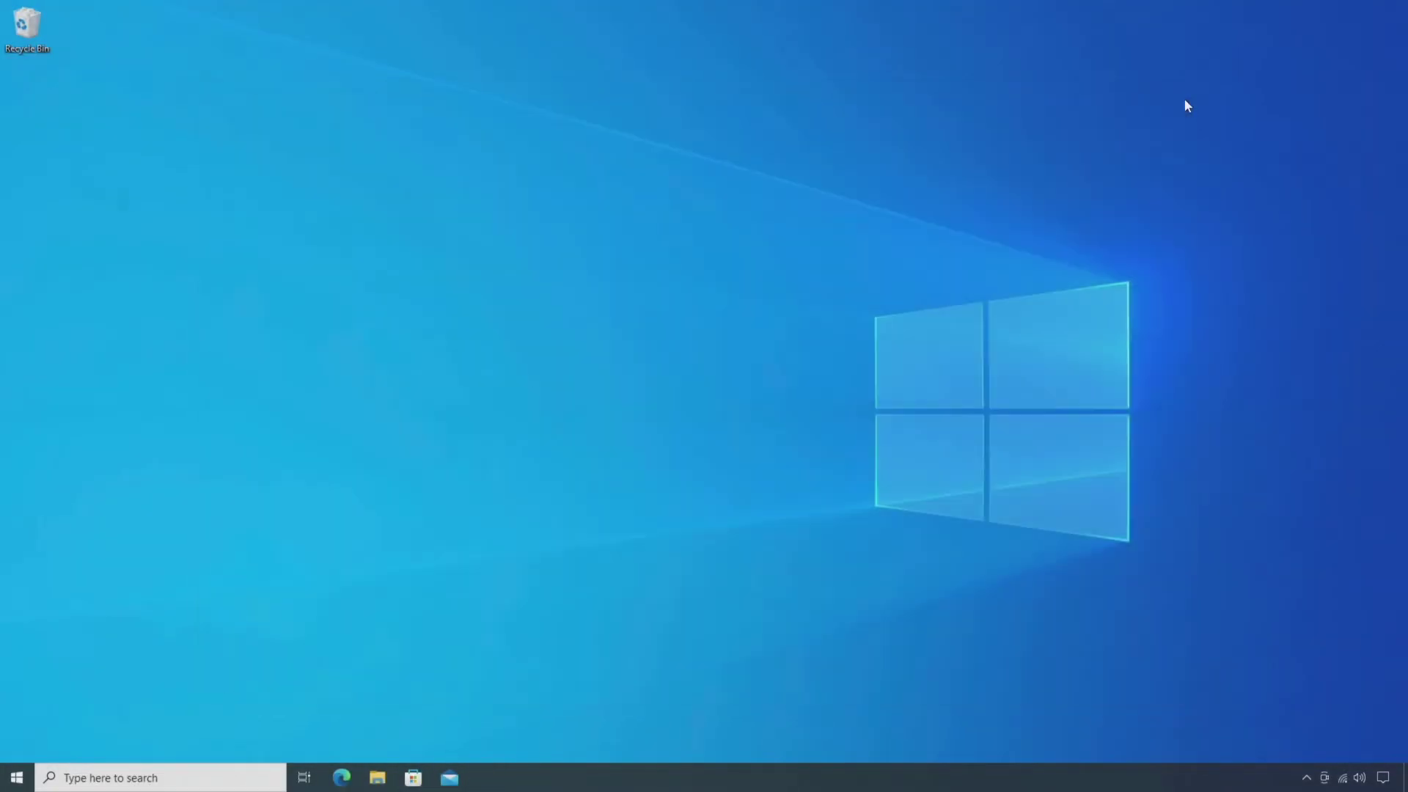
Bring up Edge on the Corsair Downloads page listing CORSAIR iCUE v4.33.138.
click(340, 775)
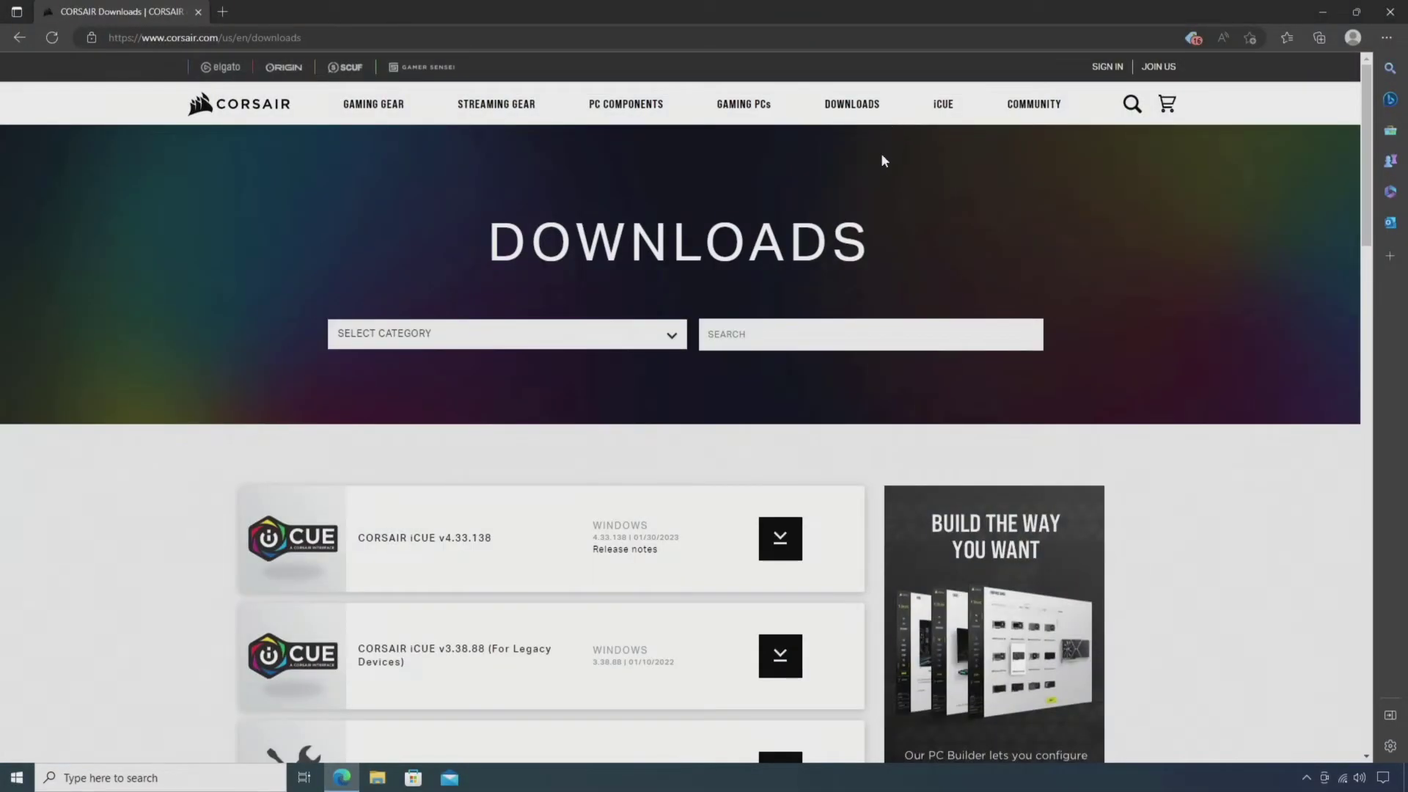
Filter downloads to CORSAIR iCUE and download the Windows v4.33.138 installer, skipping the newsletter.
click(672, 342)
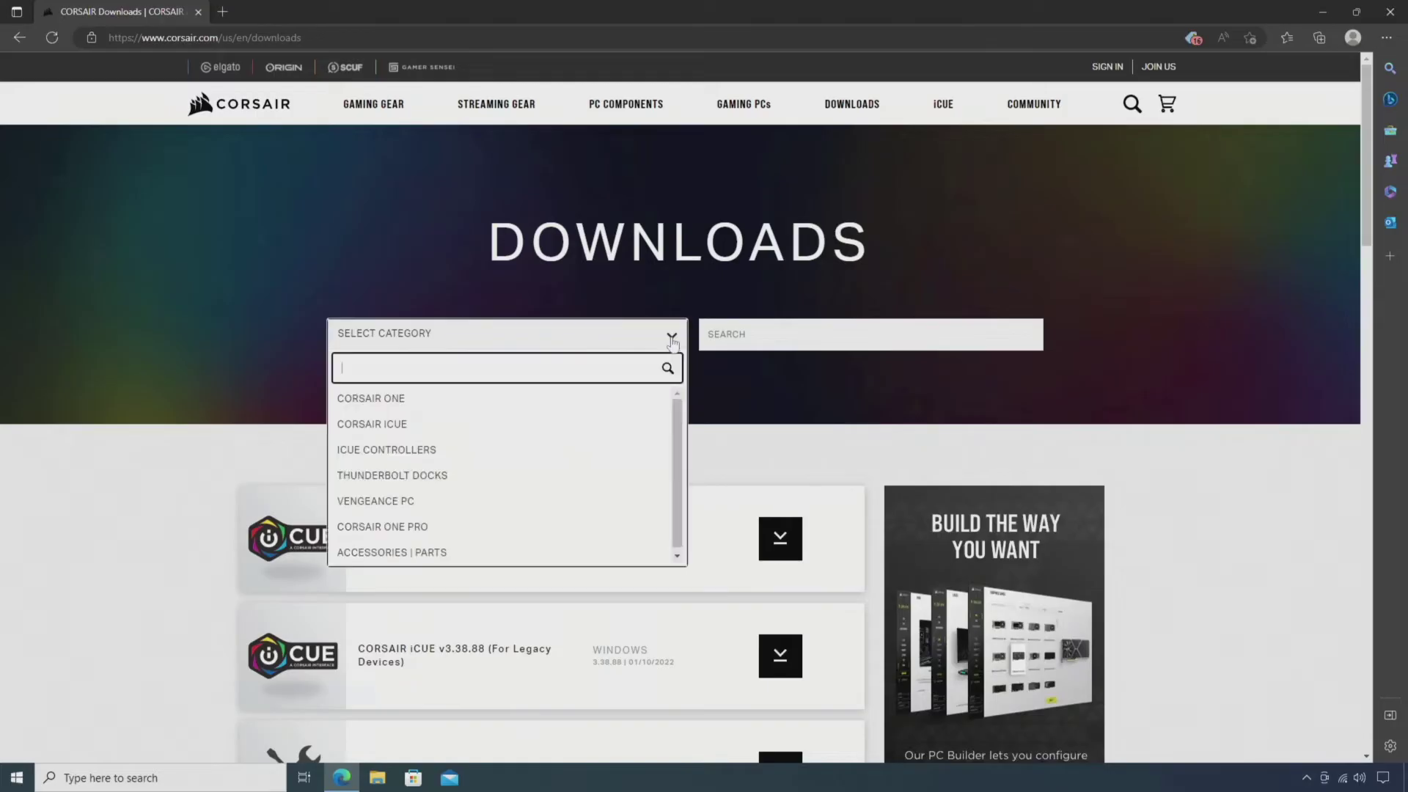
click(423, 425)
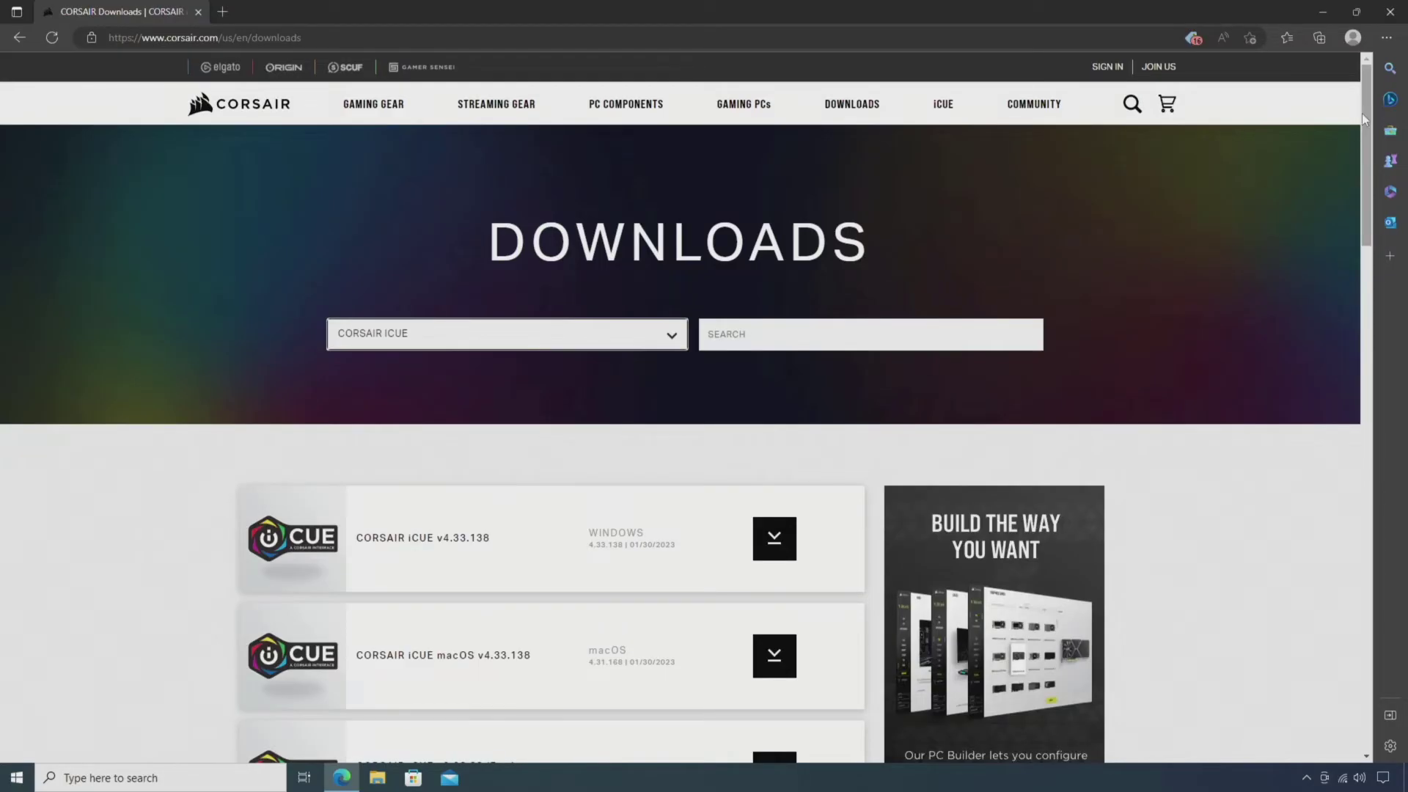
scroll(1358, 125, down, 5)
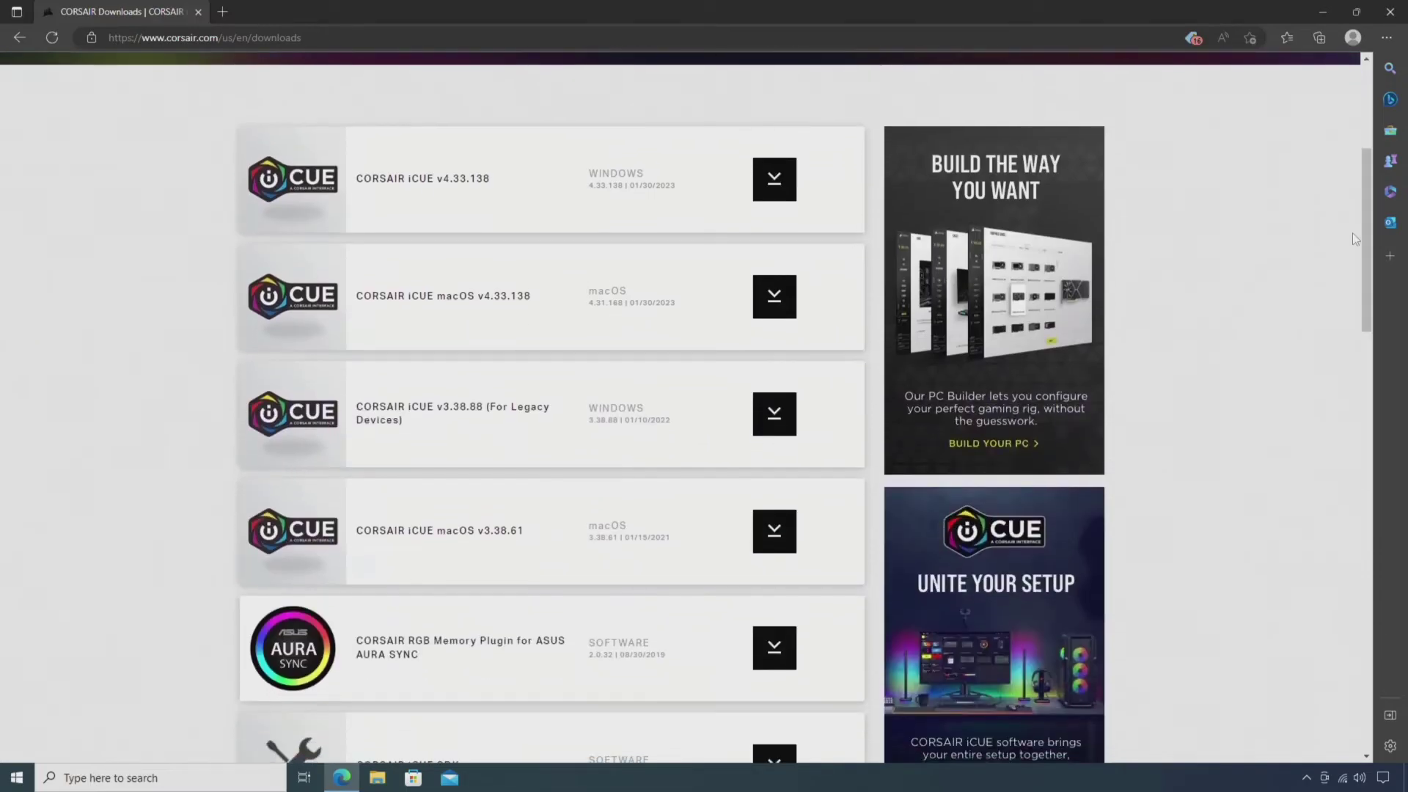
click(776, 185)
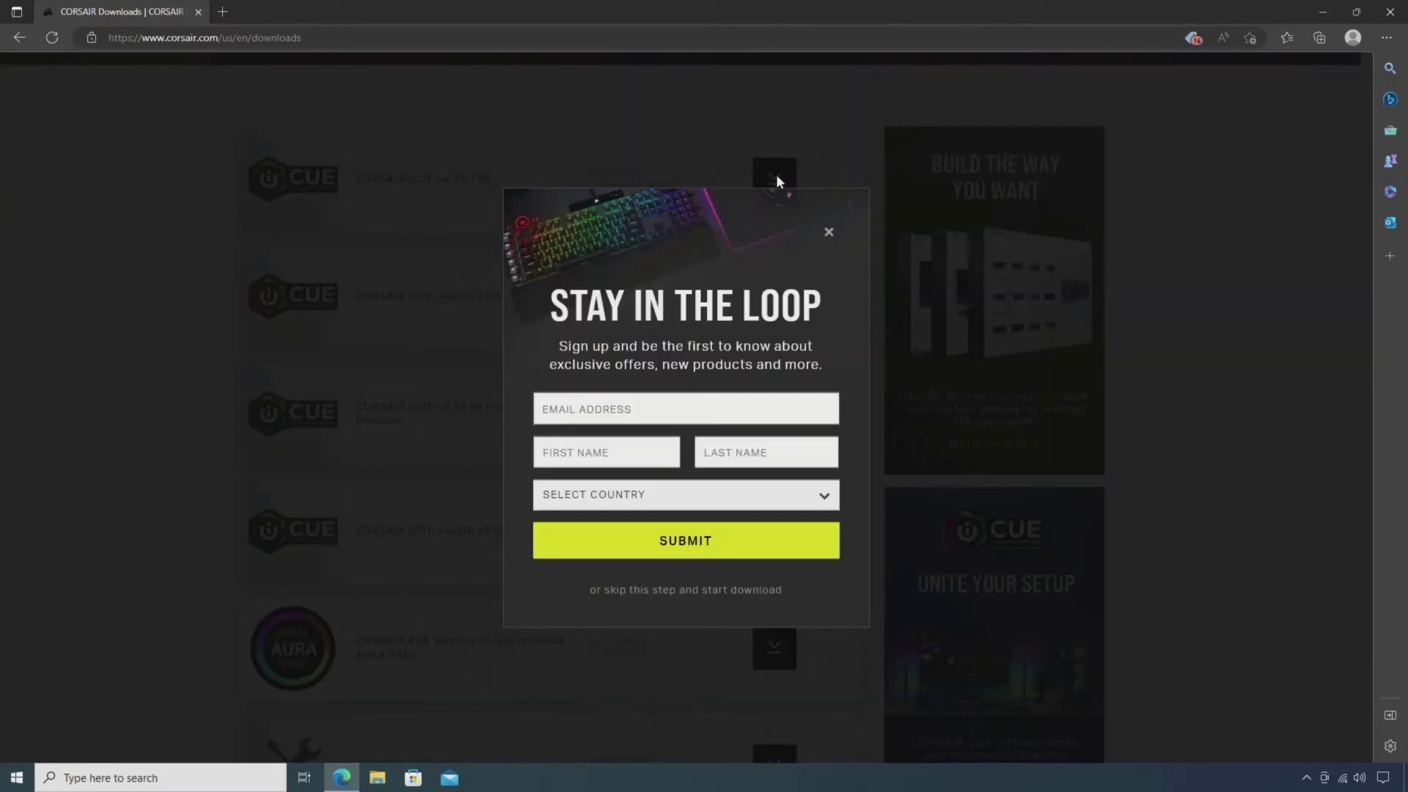
click(635, 590)
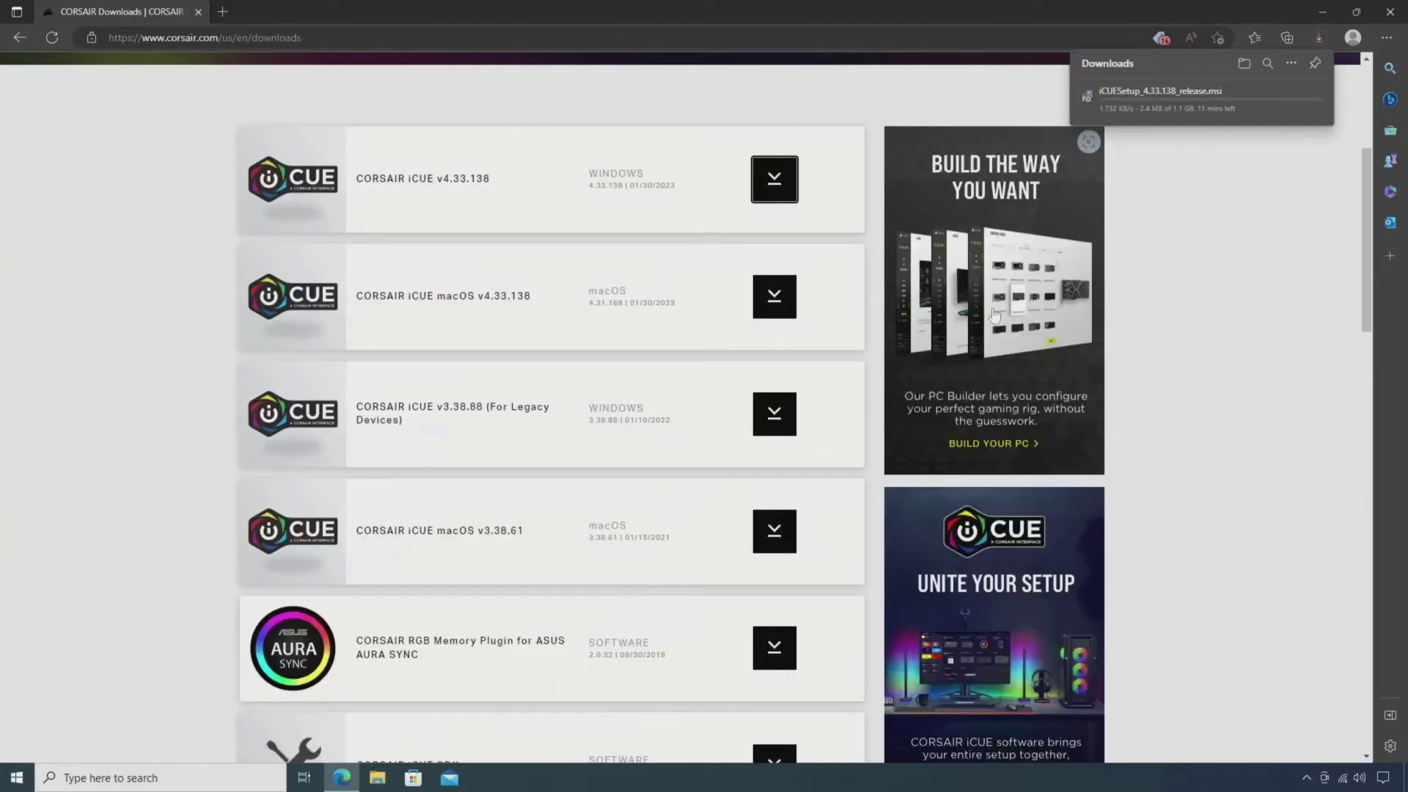
Open the Downloads folder containing iCUESetup_4.33.138_release from Edge's downloads page.
mouse_move(1168, 110)
click(1294, 65)
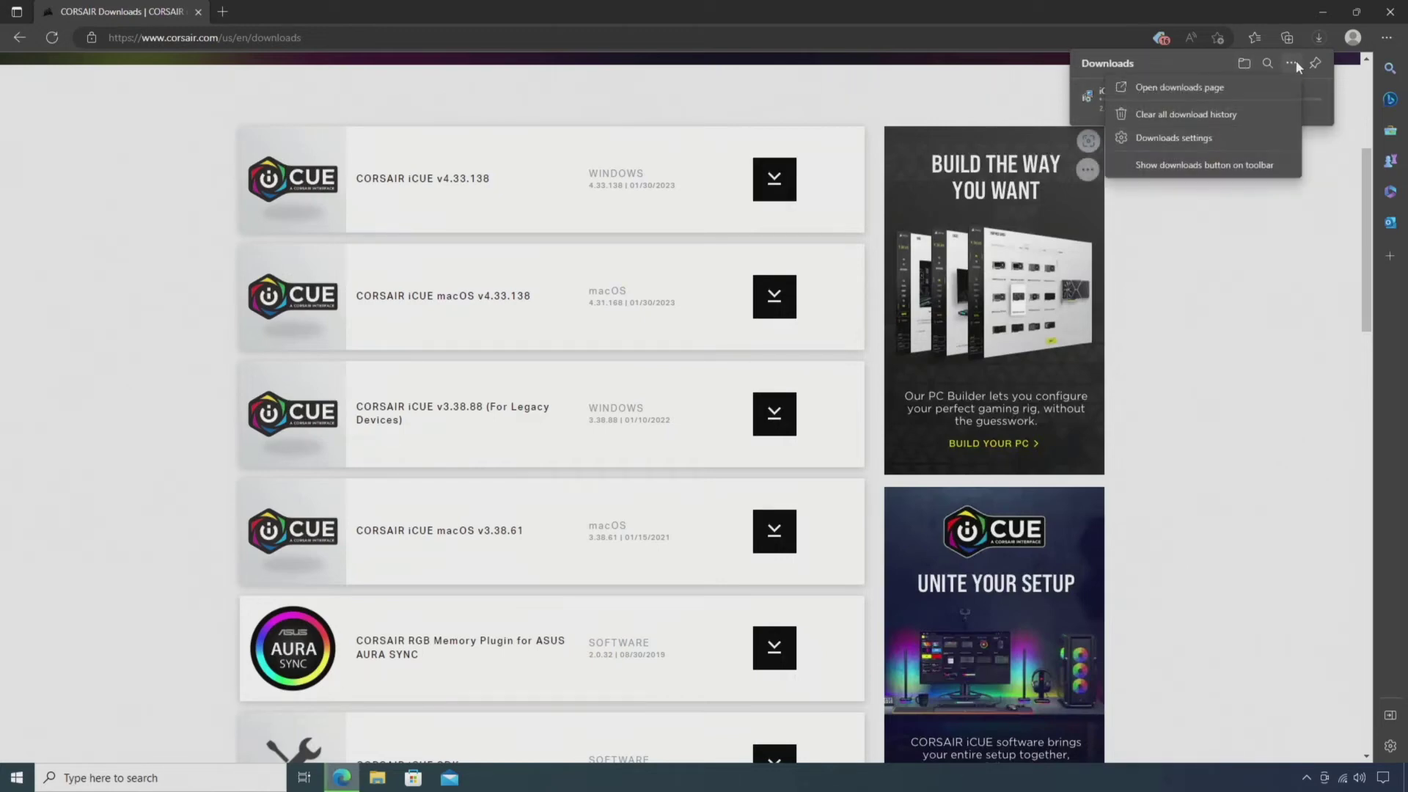
click(1217, 87)
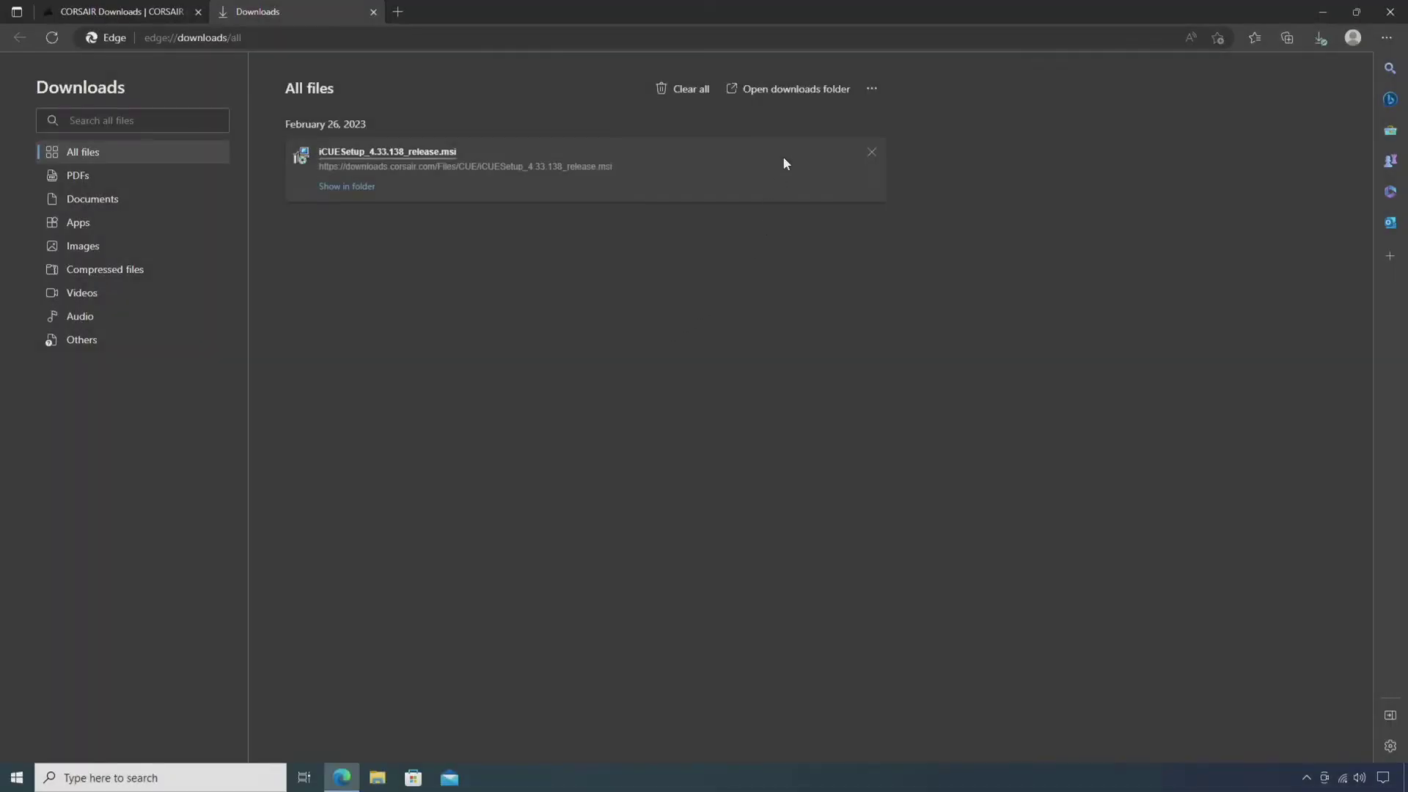
click(796, 94)
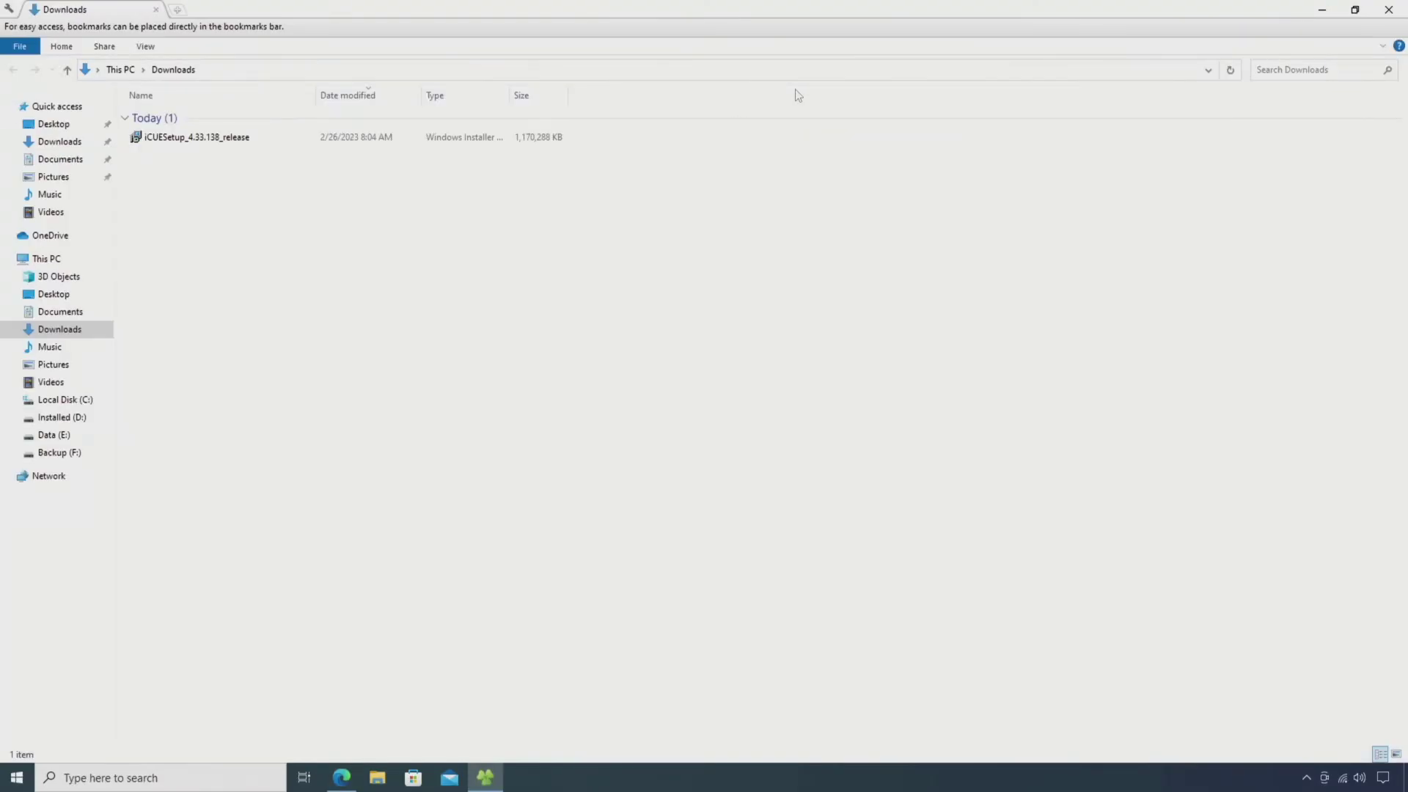
Close the Edge browser from its taskbar jump list.
click(344, 778)
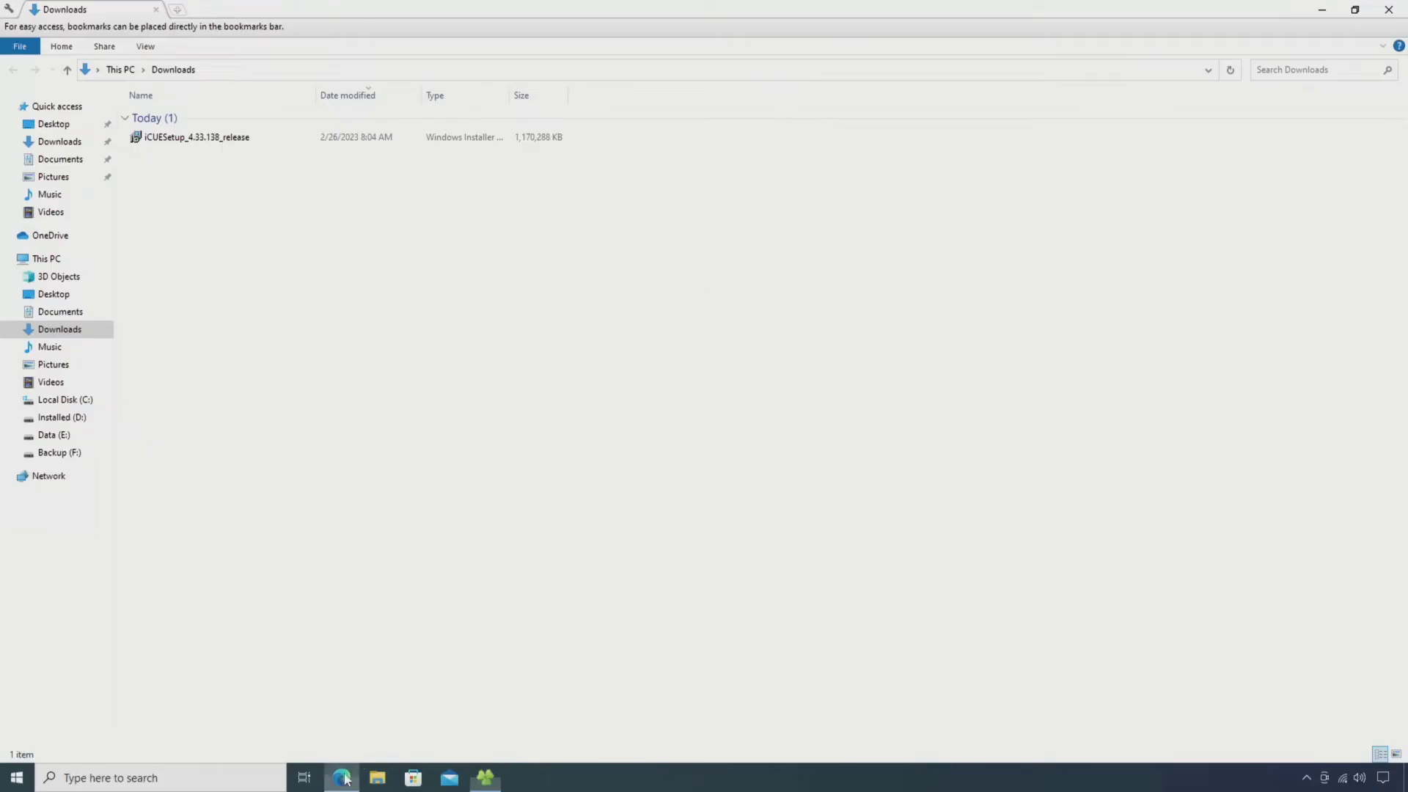
right_click(345, 777)
click(330, 749)
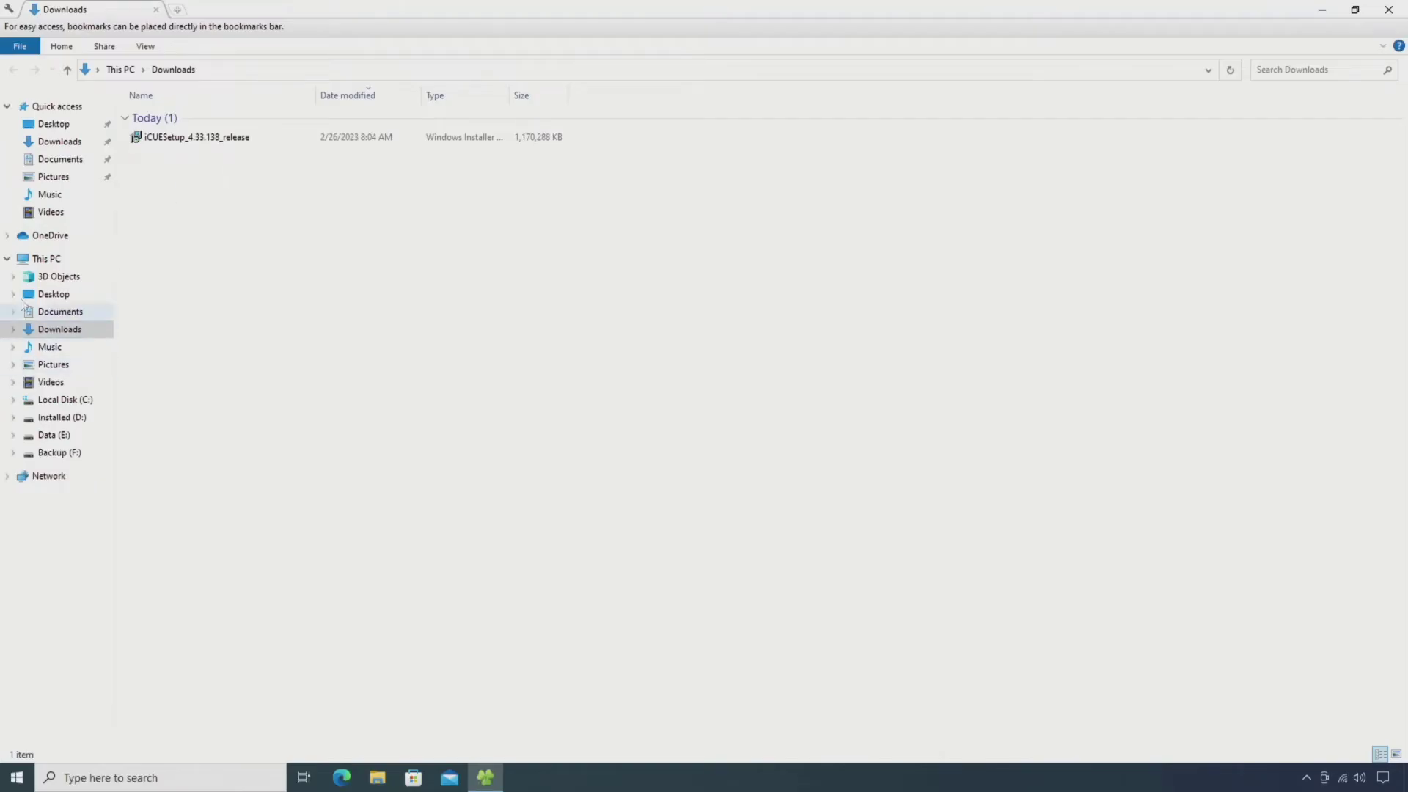
Run iCUESetup_4.33.138_release from the Downloads folder, then close File Explorer.
click(9, 261)
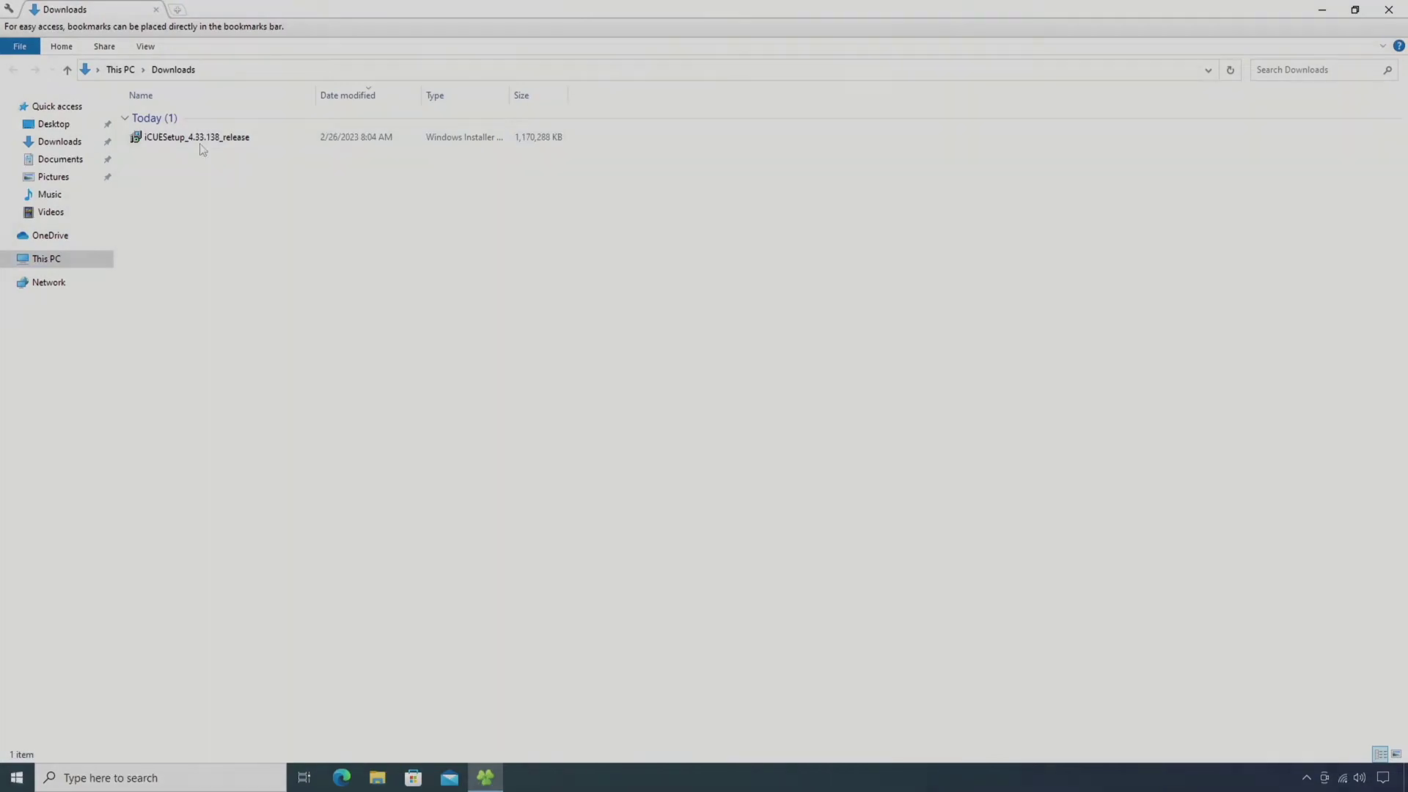
click(176, 139)
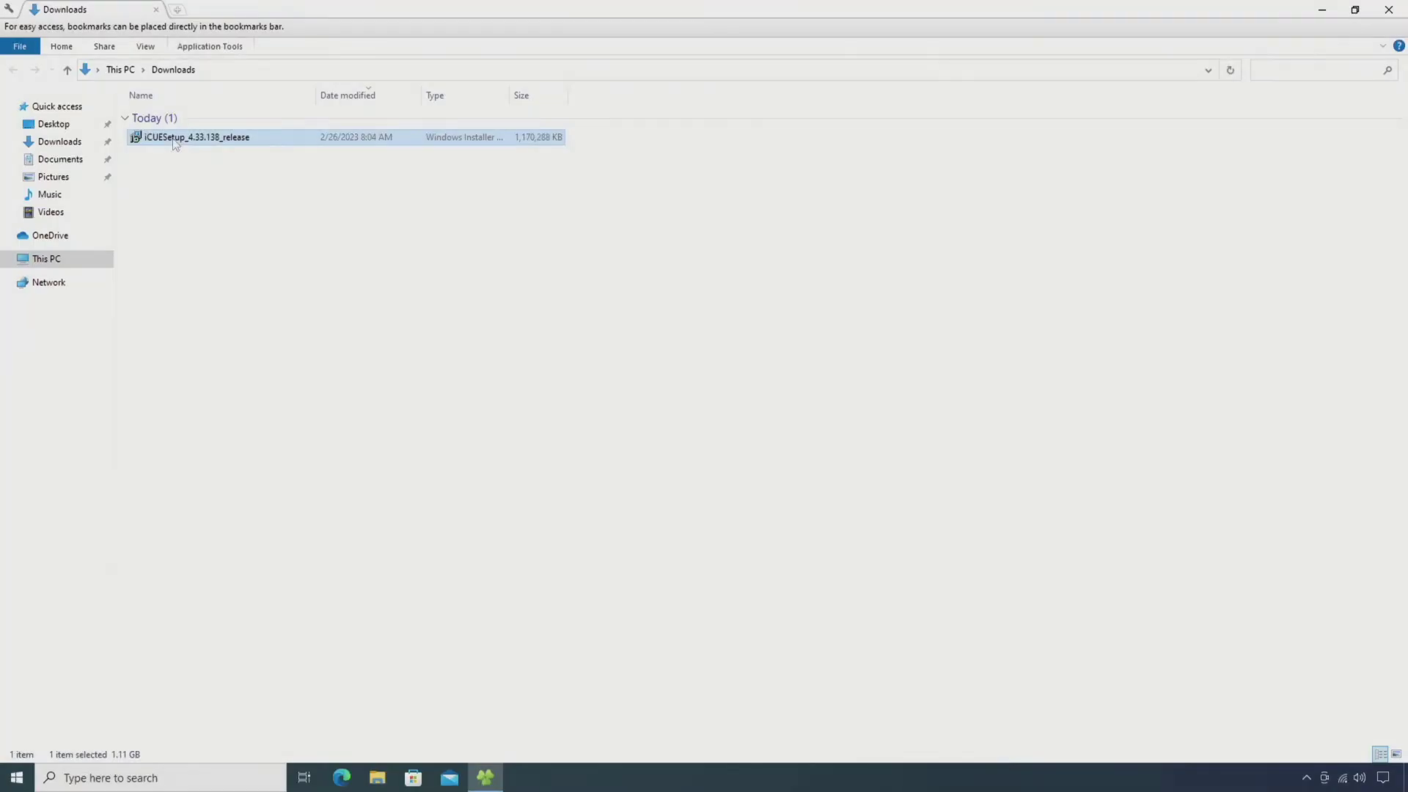
double_click(176, 140)
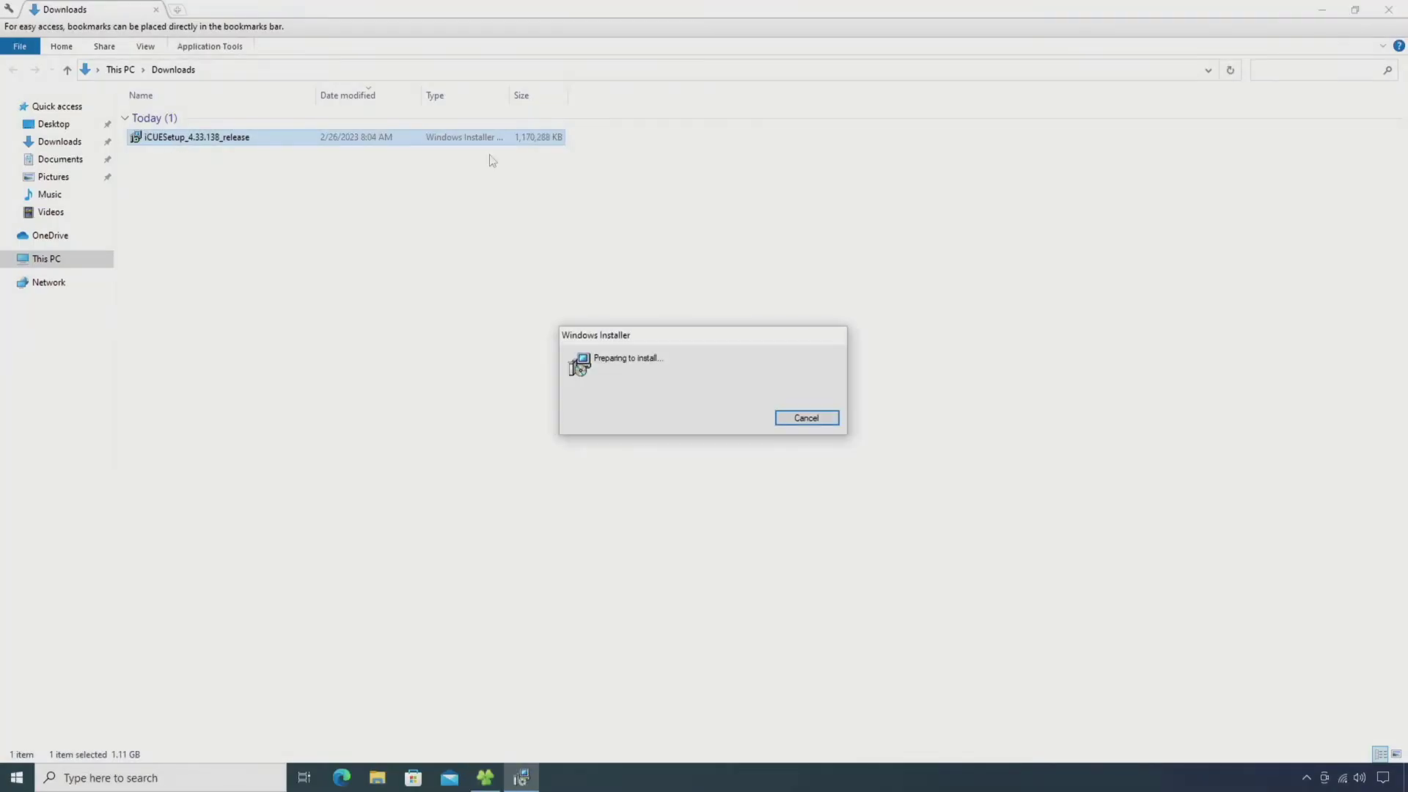
click(1388, 10)
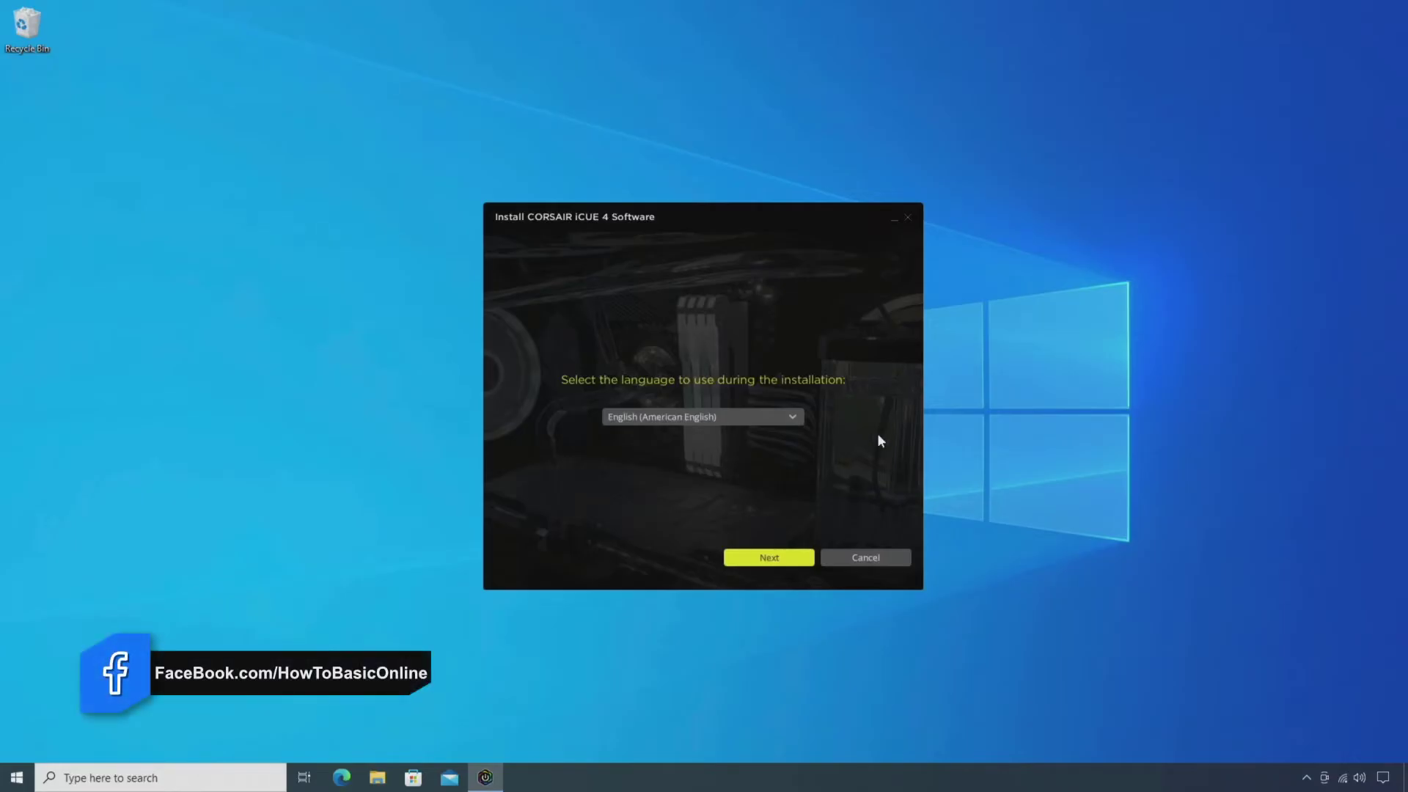
Install with English (American English), the default folder and default shortcut options.
click(776, 561)
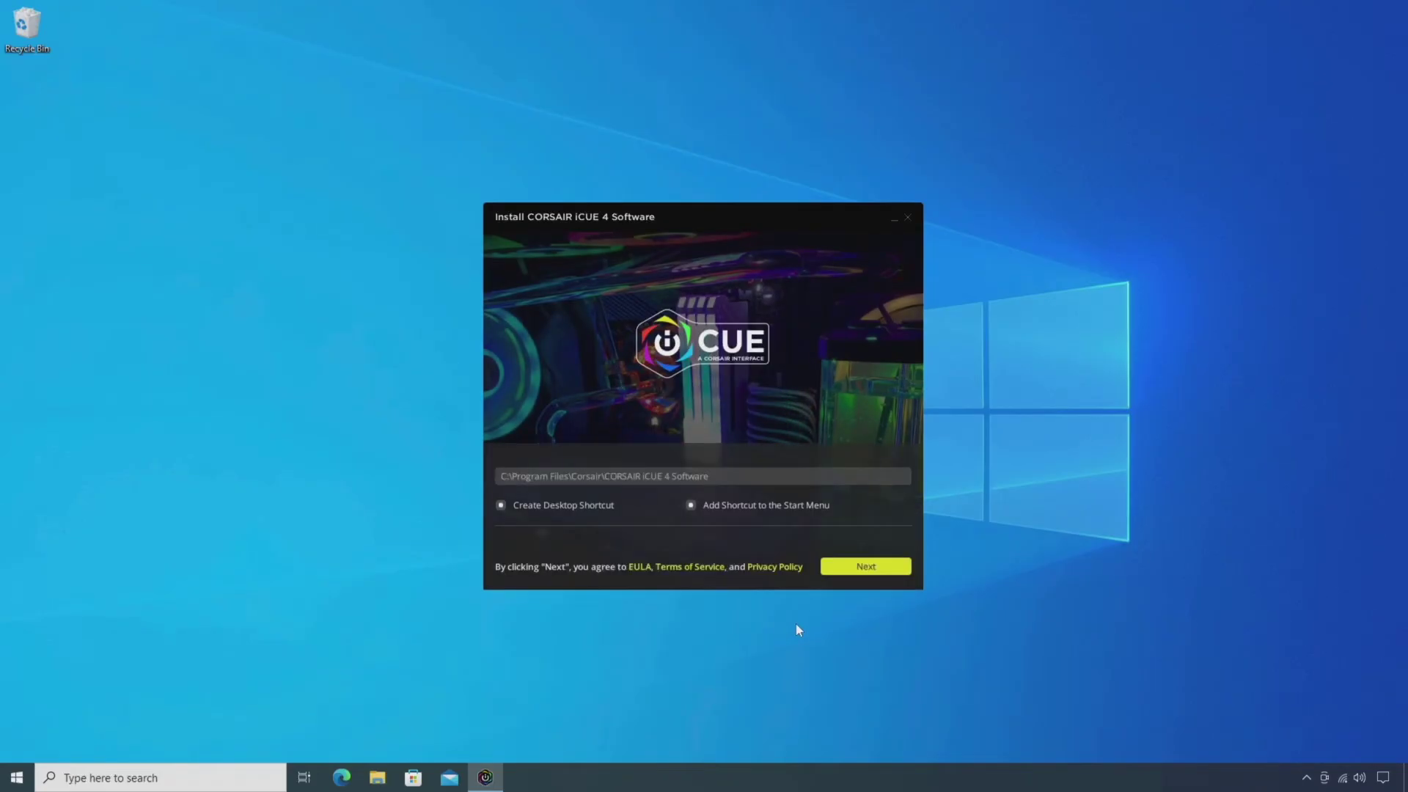
click(857, 568)
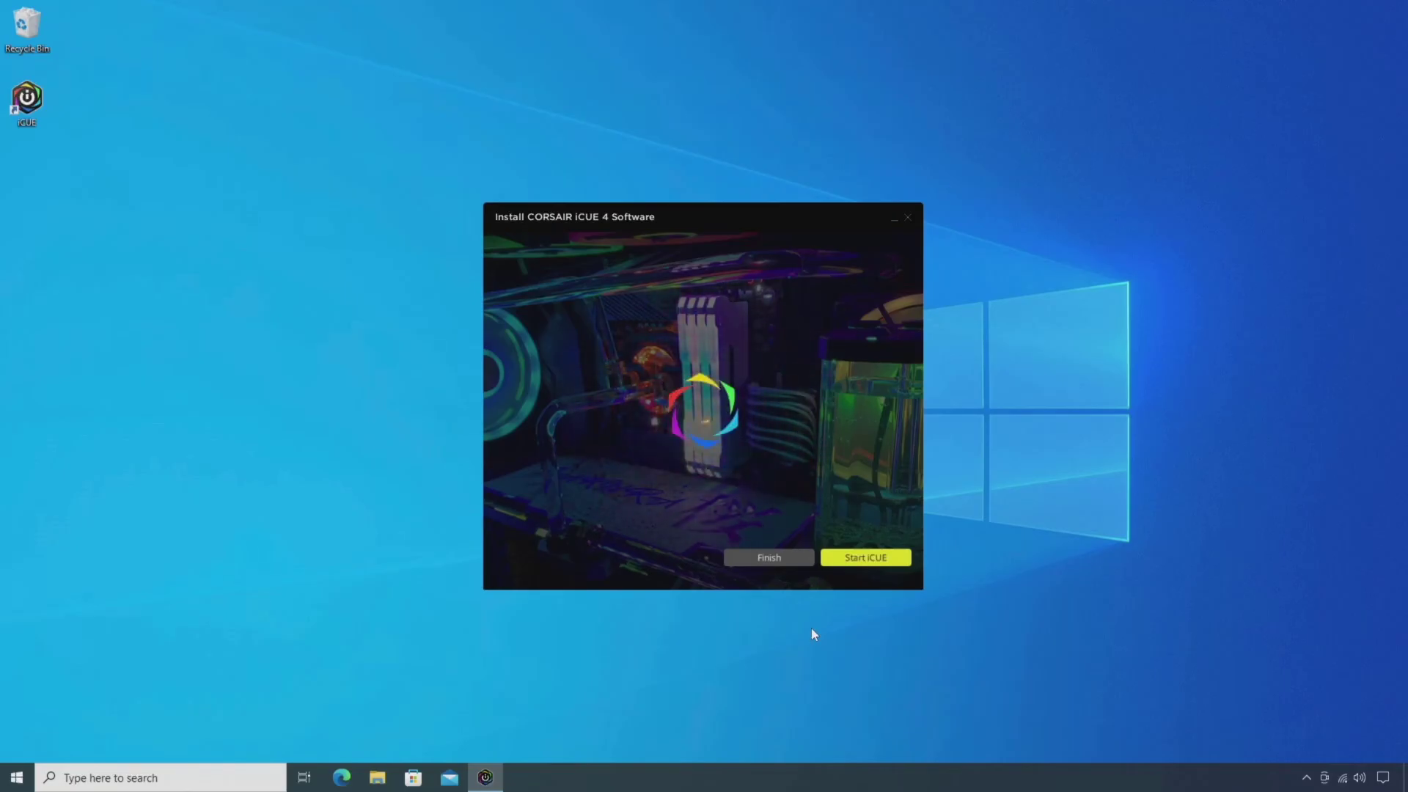
Start iCUE from the installer's final page, opening Home with H100i PLATINUM, VENGEANCE RGB PRO, M65 RGB ELITE and K70.
click(856, 559)
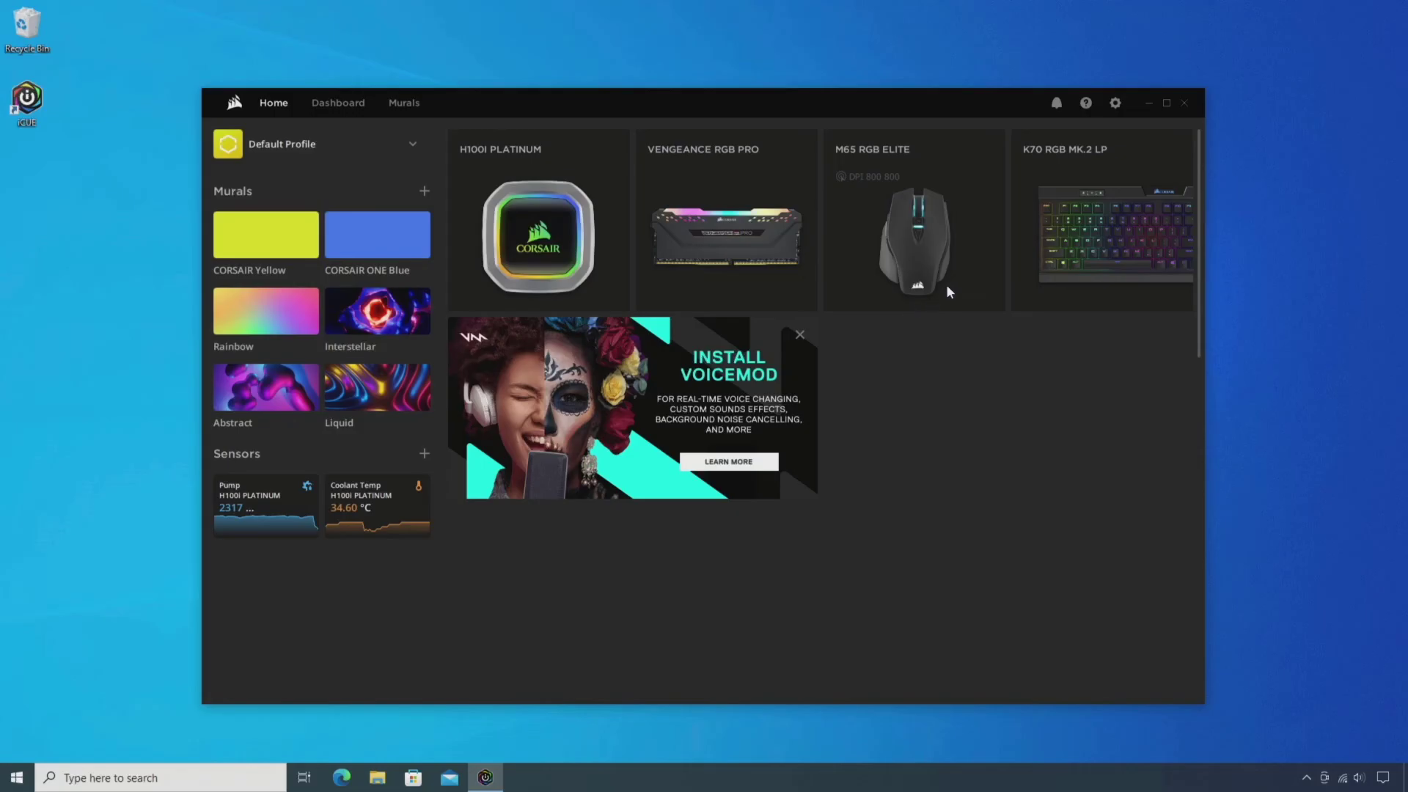
mouse_move(966, 274)
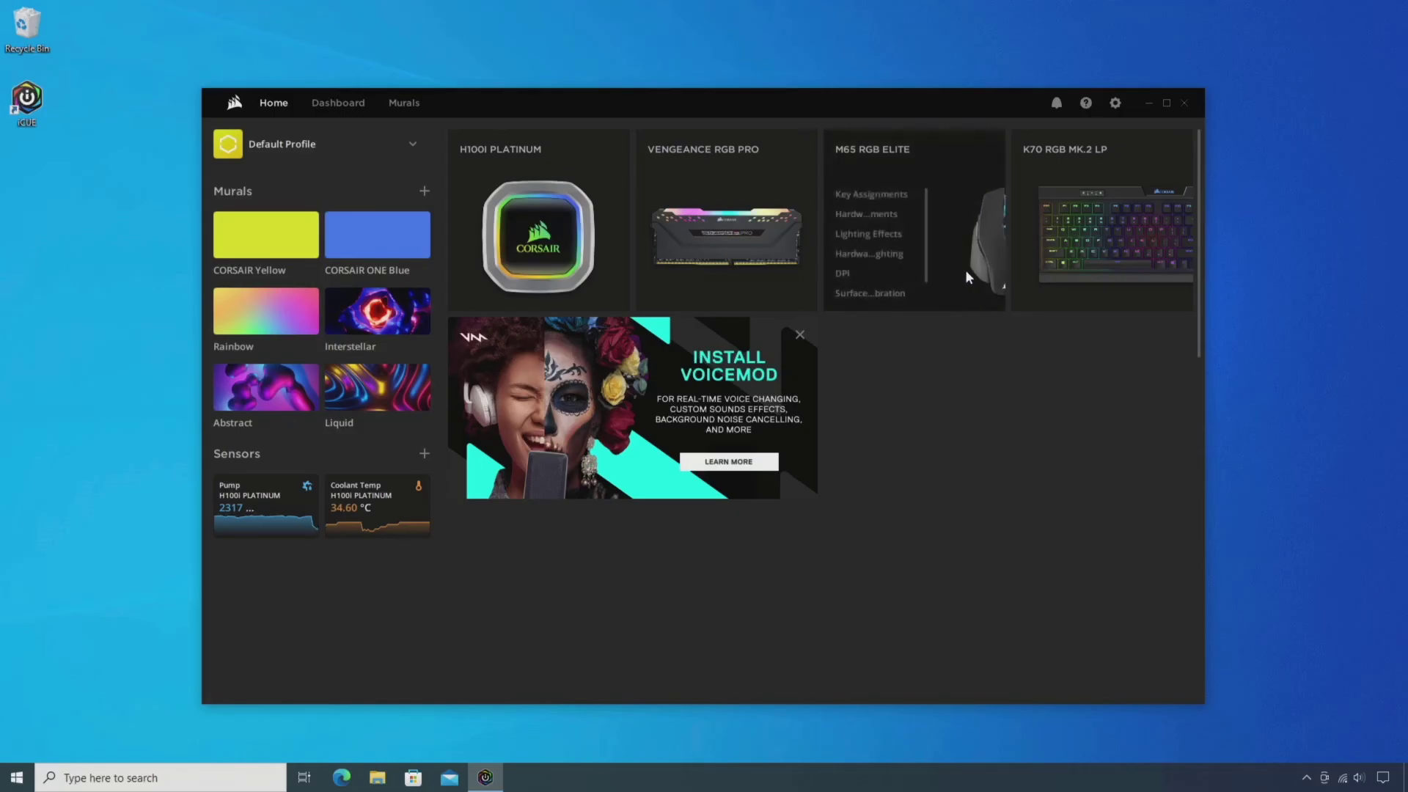
click(1116, 103)
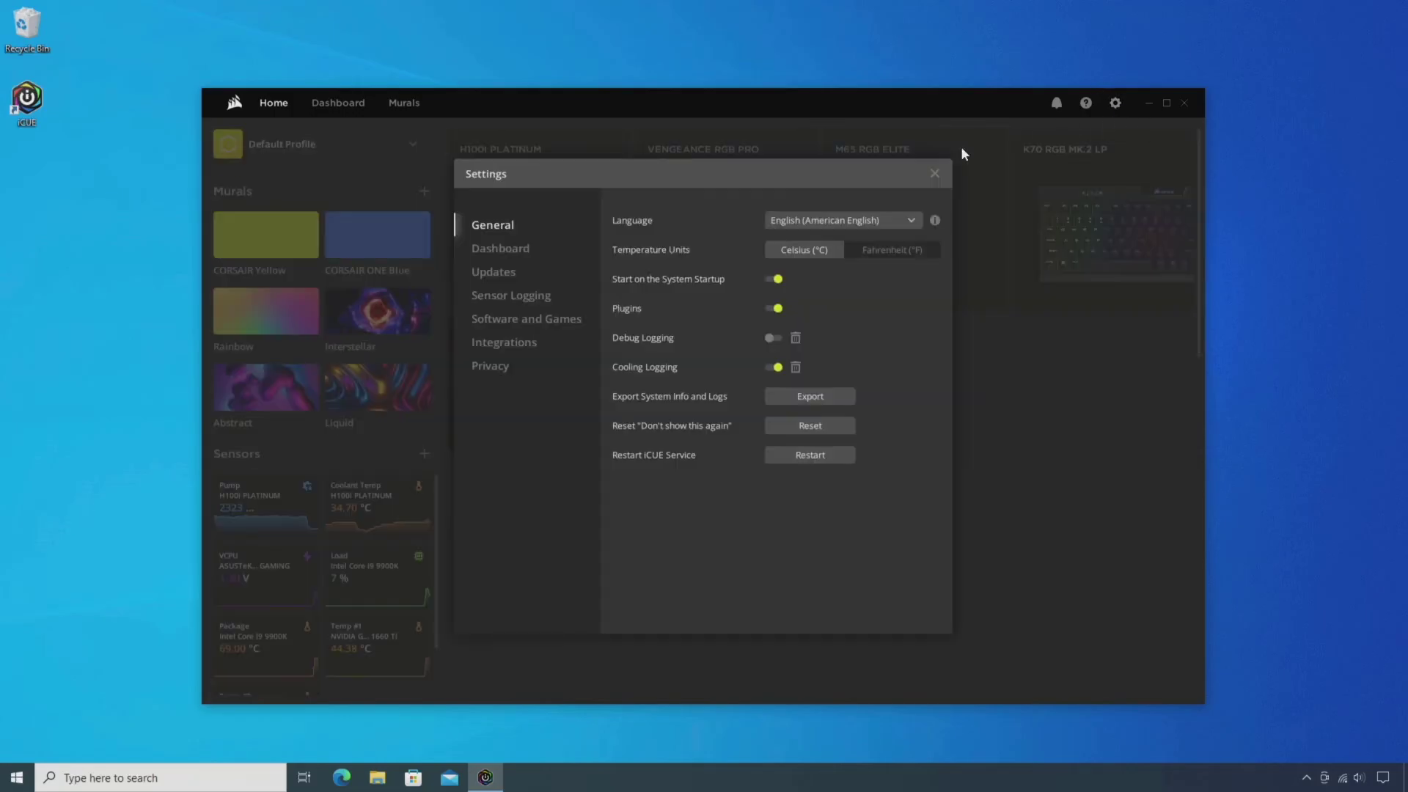
click(489, 277)
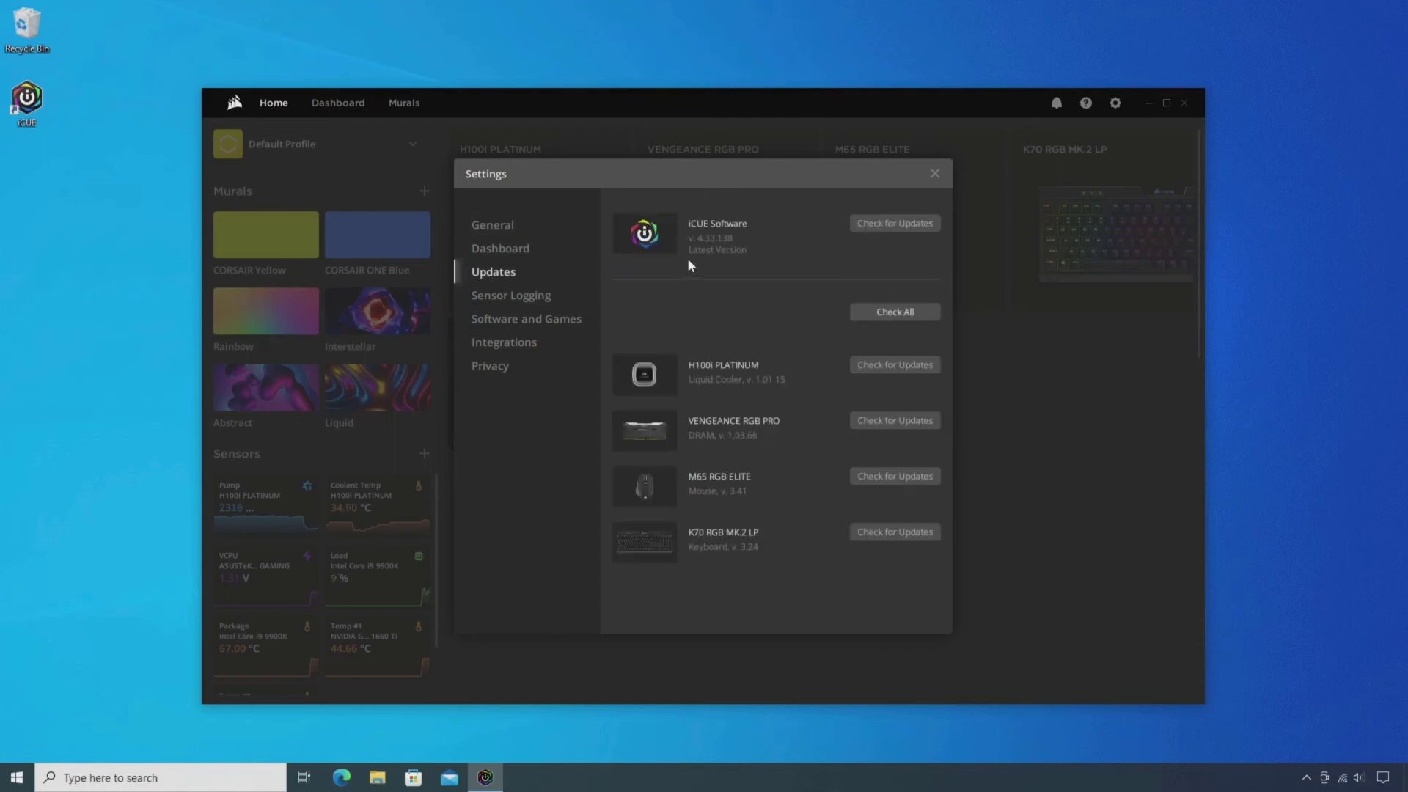
click(873, 225)
click(889, 312)
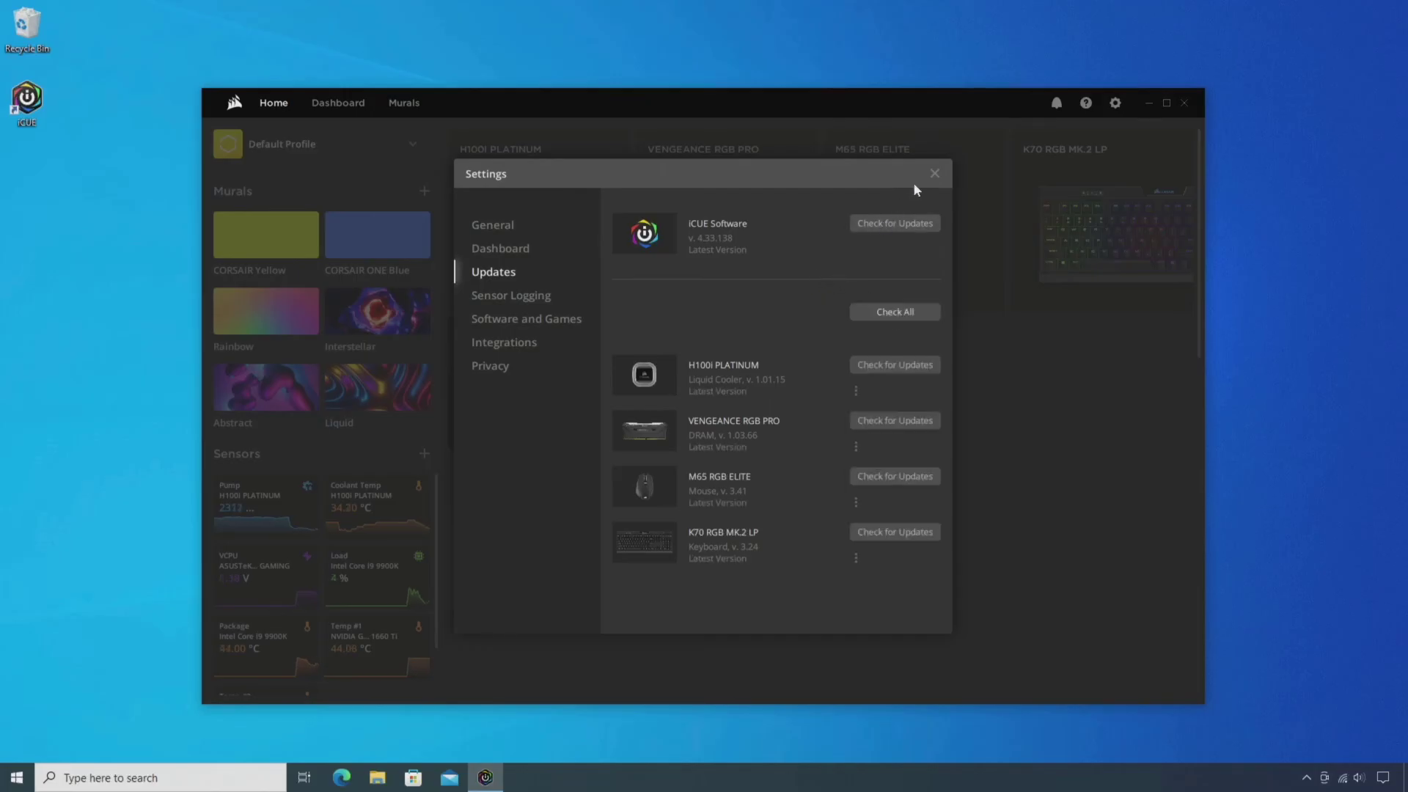
click(934, 174)
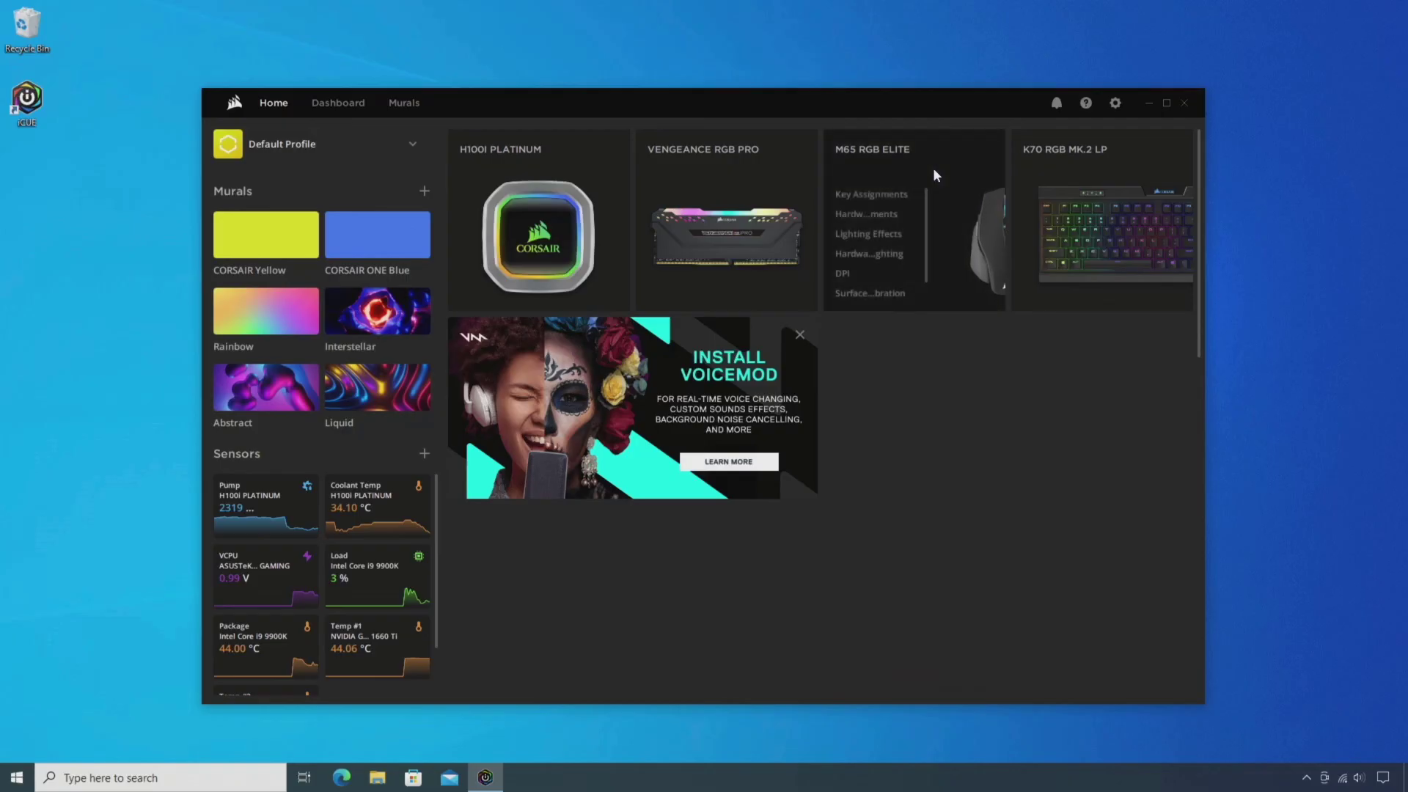